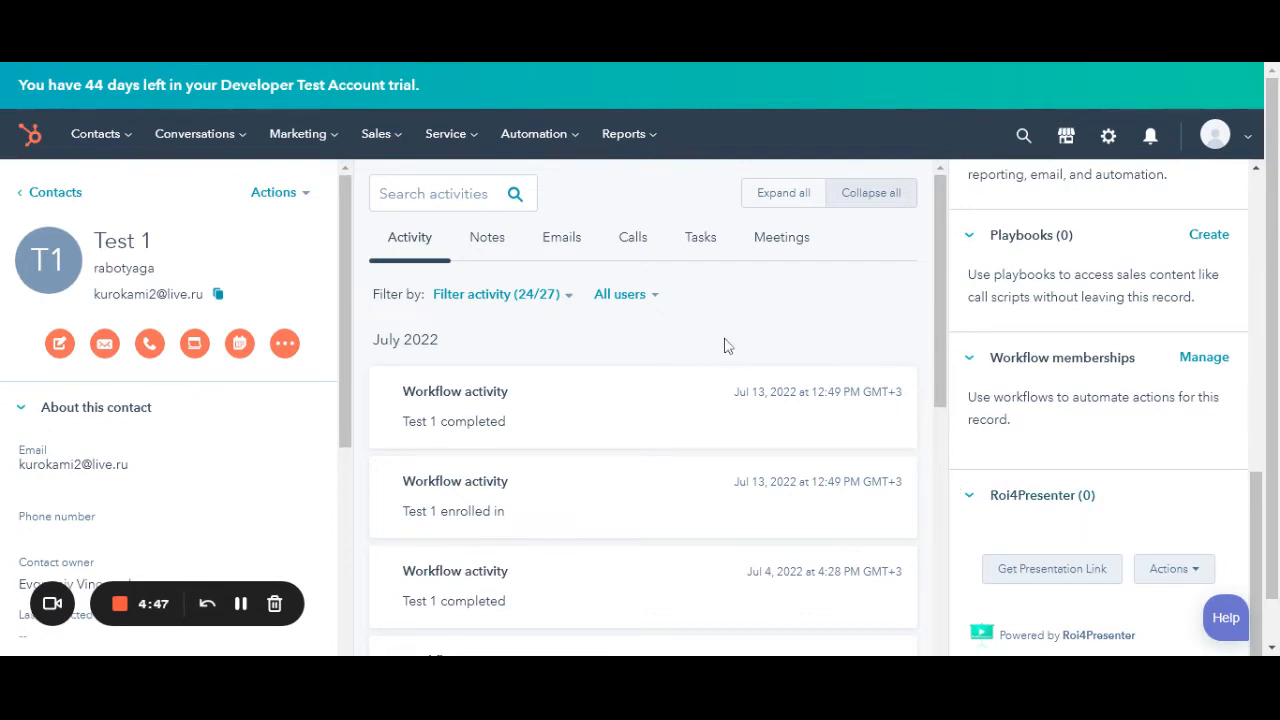
- Go to the Workflows page through the Automation menu
click(540, 136)
click(540, 219)
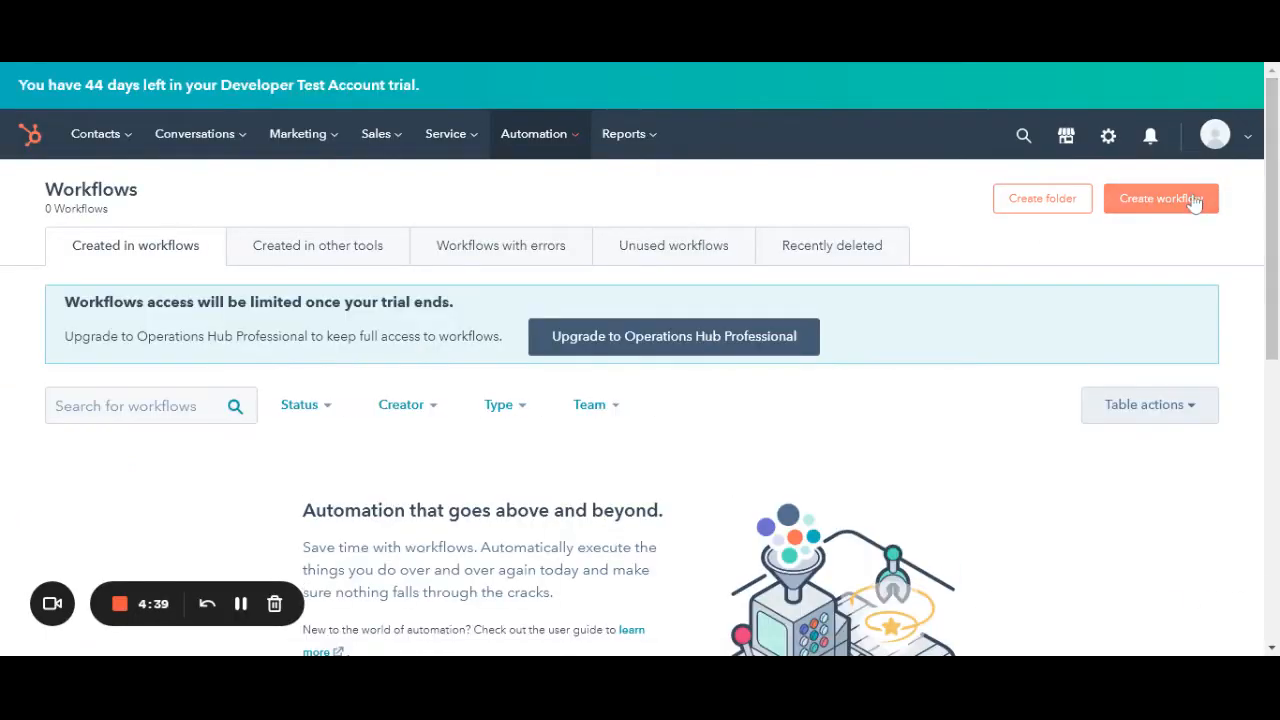
- Create a blank contact-based workflow and rename it 'test'
click(1160, 198)
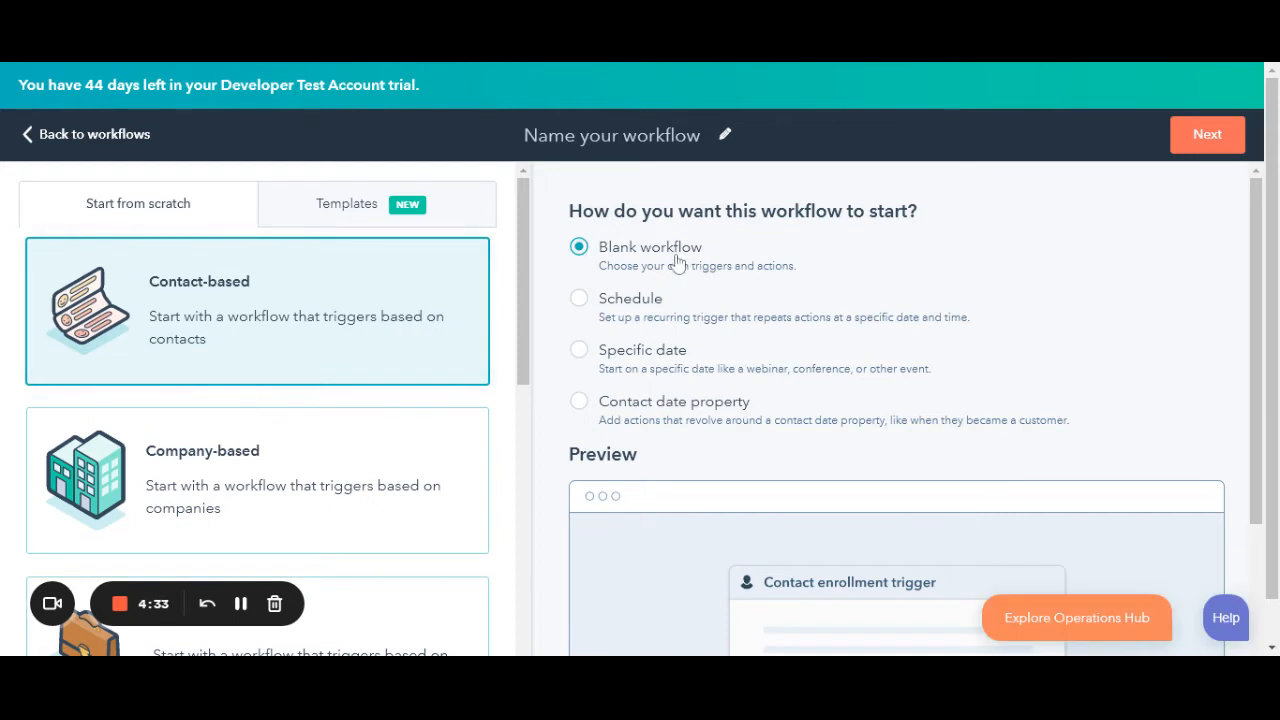
click(1210, 150)
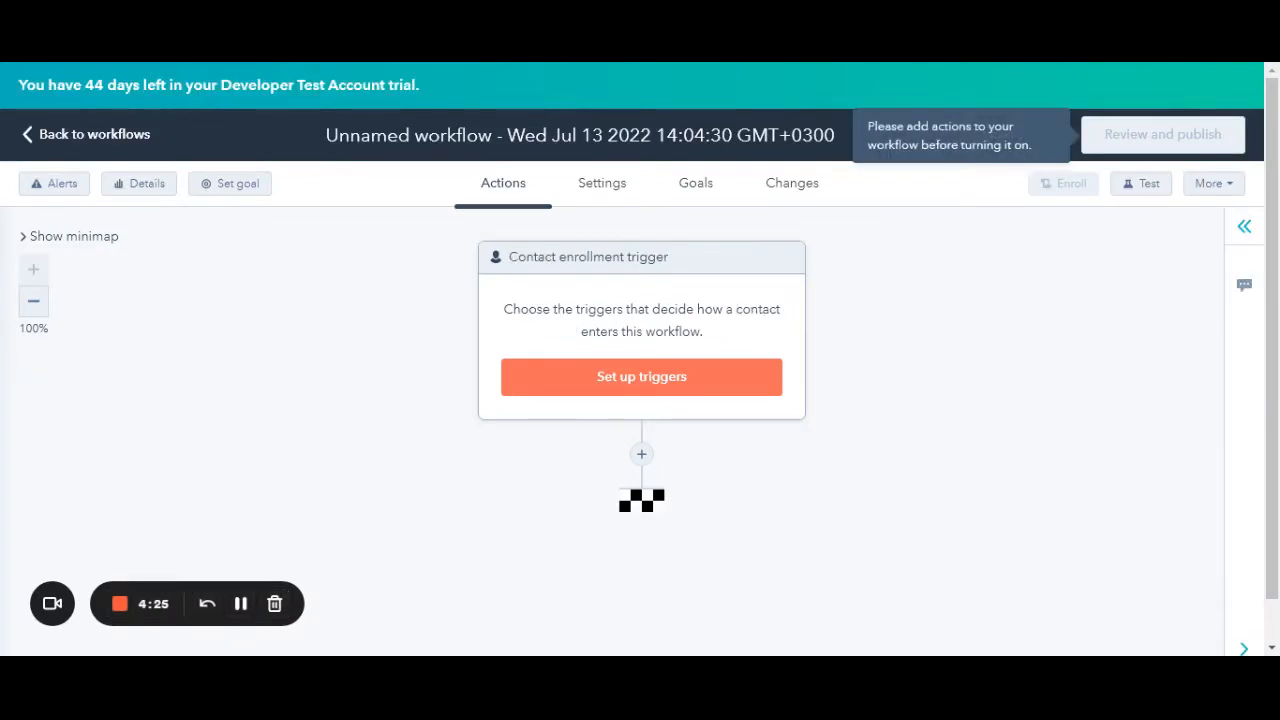
double_click(694, 135)
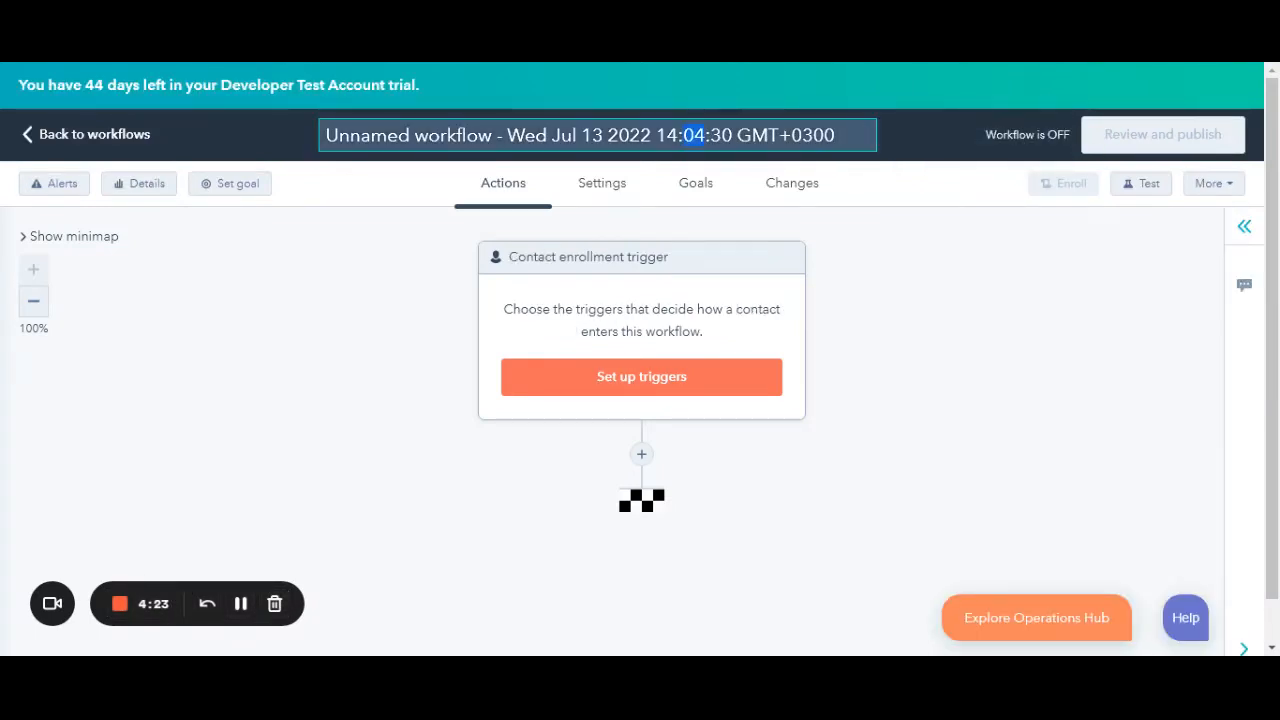
key(ctrl+a)
text(test)
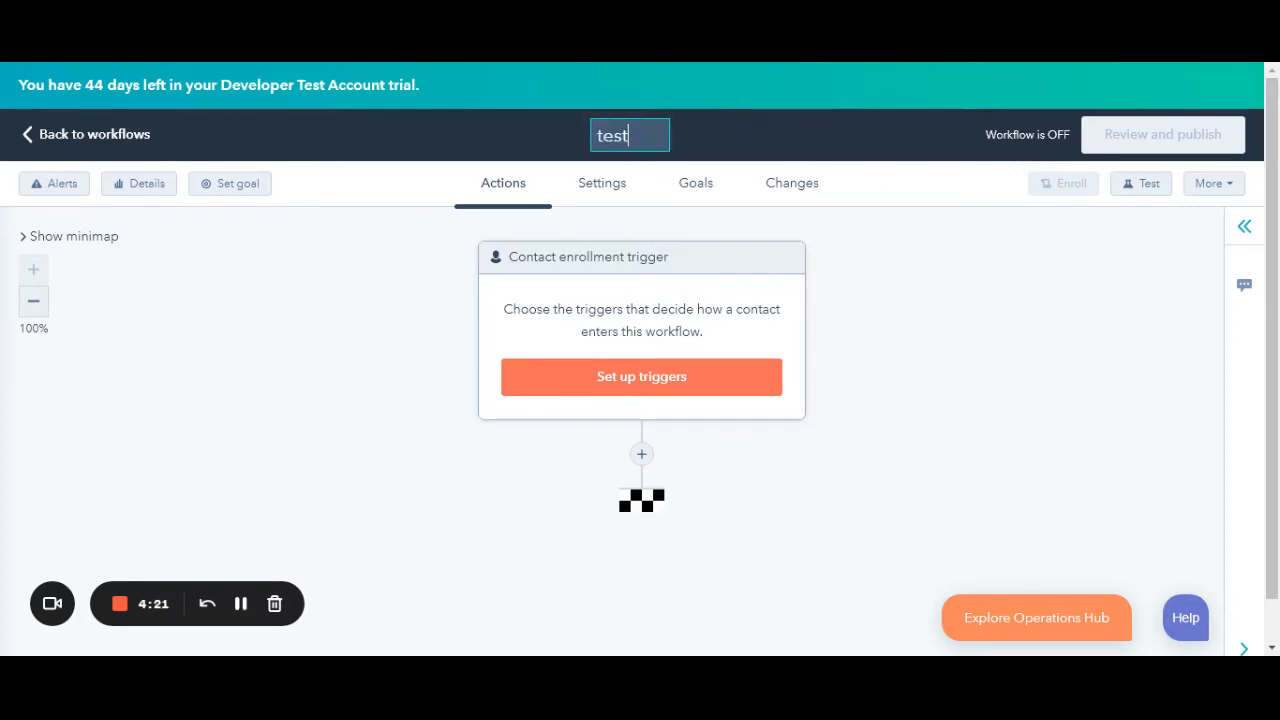
click(968, 184)
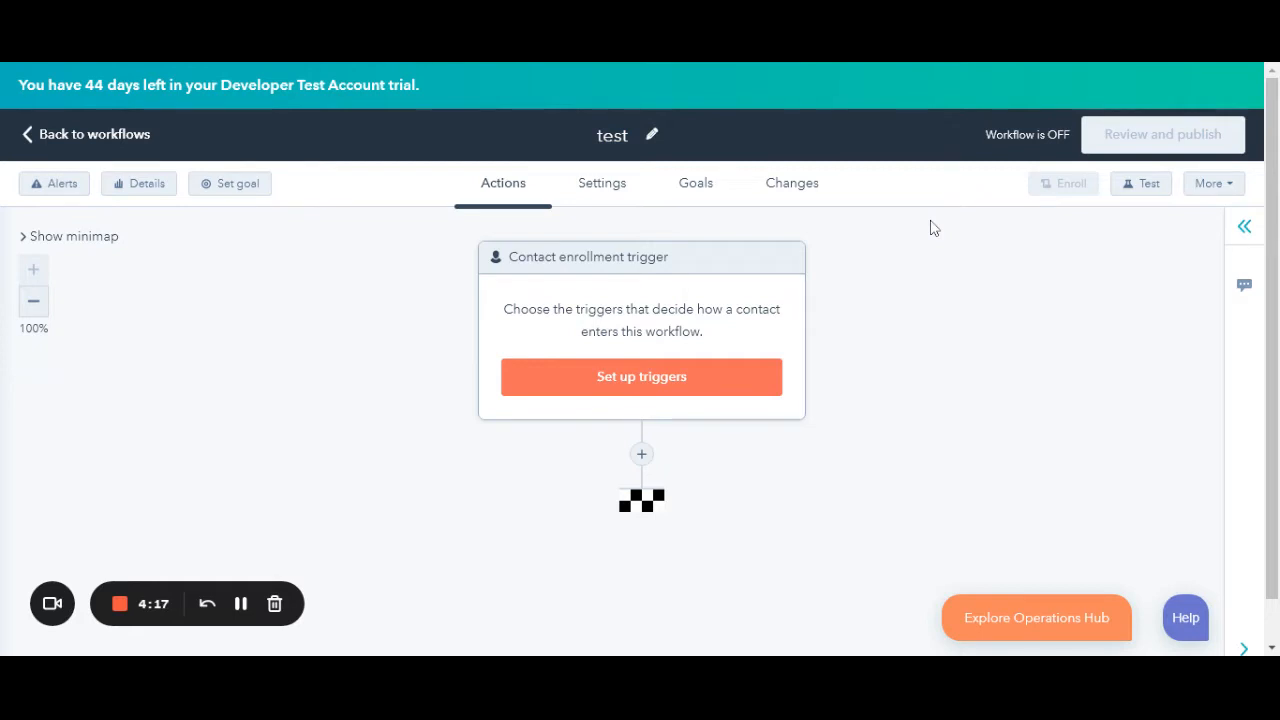
- Enable 'Allow re-enrollment' in the enrollment trigger settings and save it
click(678, 394)
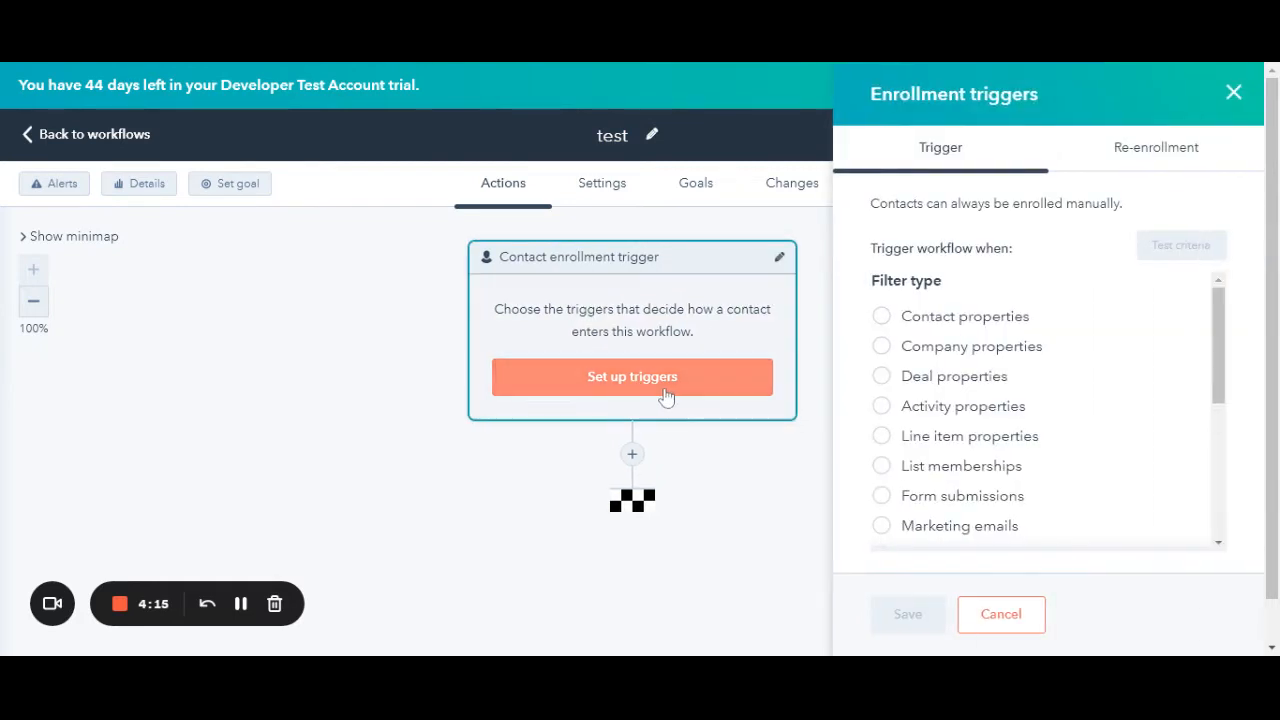
click(1141, 149)
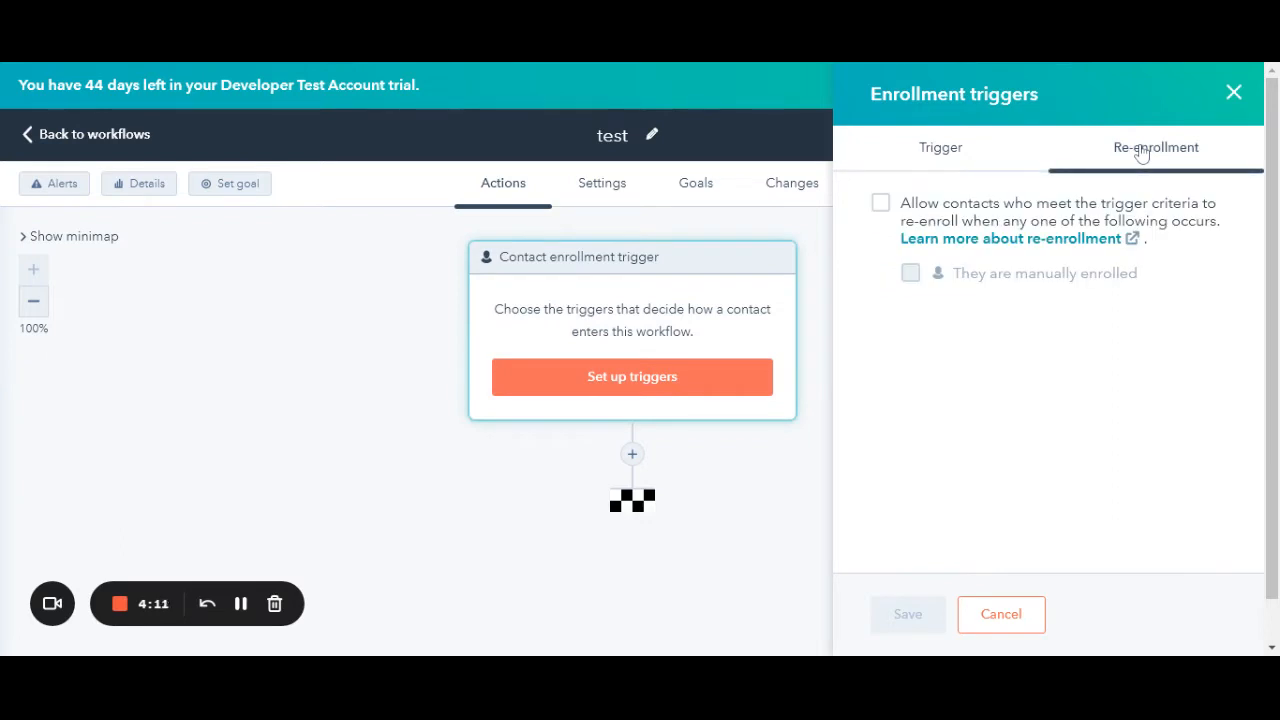
click(880, 203)
click(918, 618)
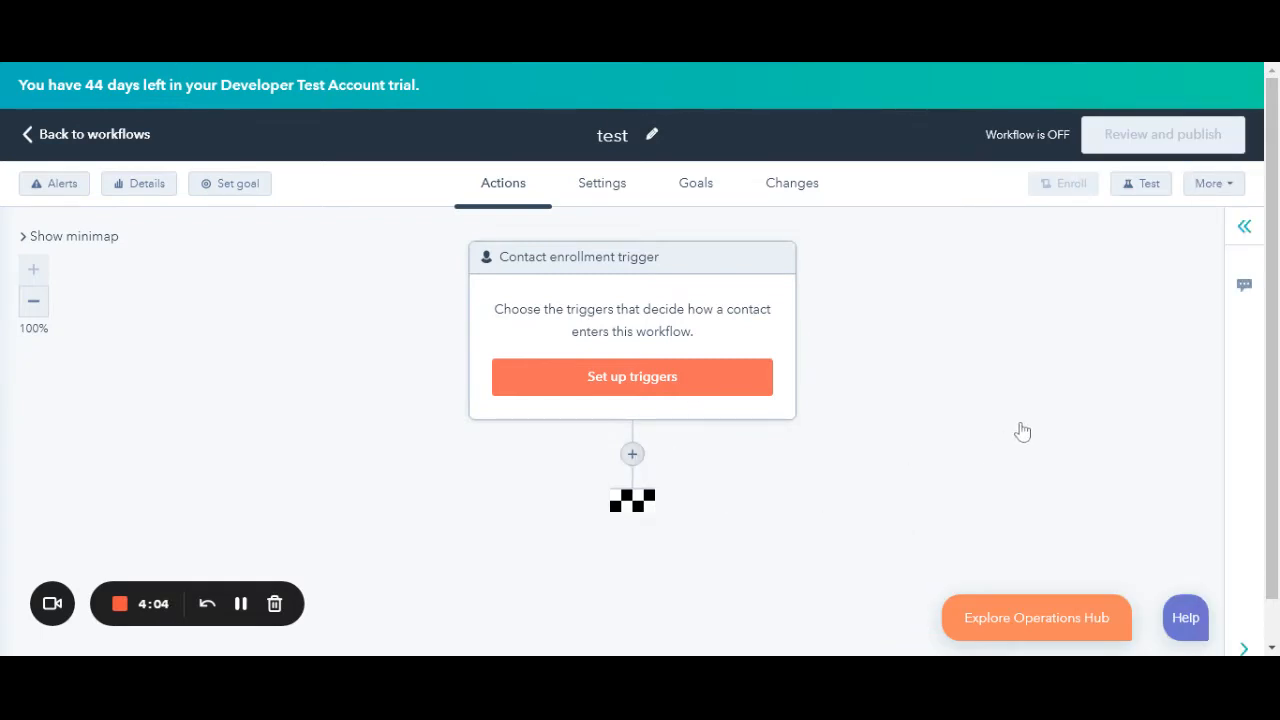
scroll(1020, 430, down, 5)
scroll(1015, 428, down, 5)
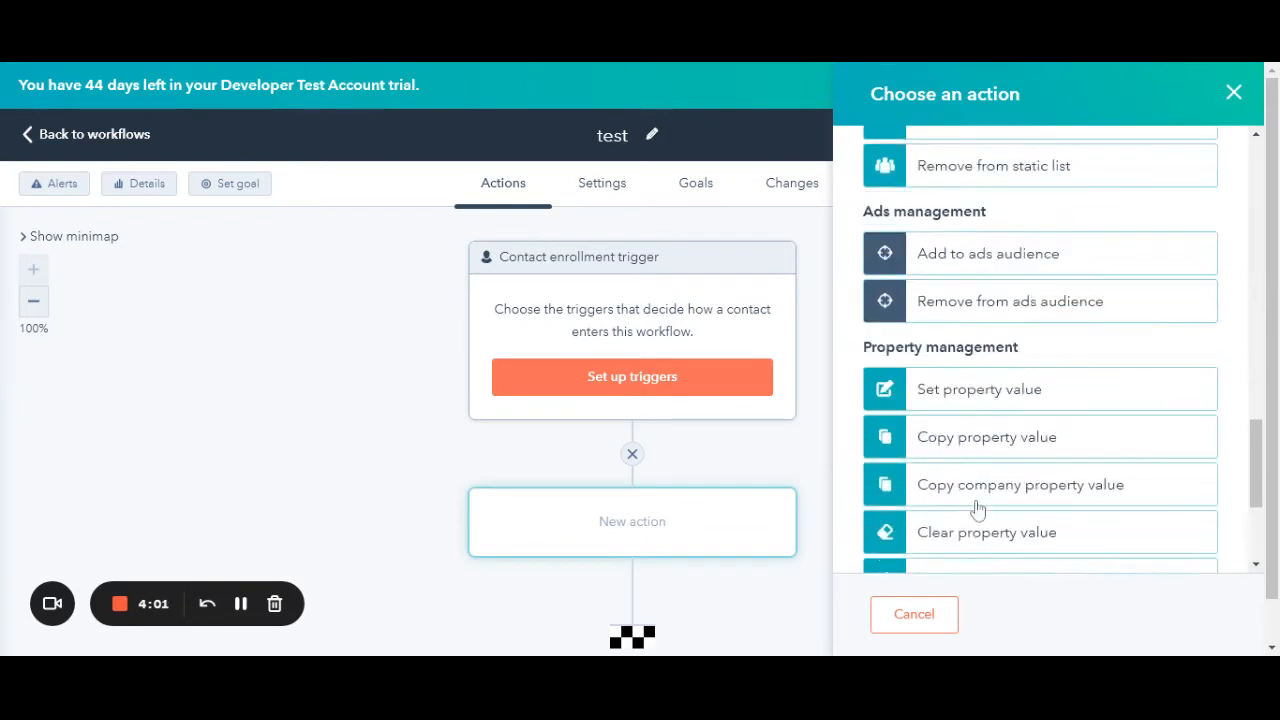
- Add a Setup Presentation v2.5.1 - PROD action with a presenting user, save it, and reopen it
click(982, 537)
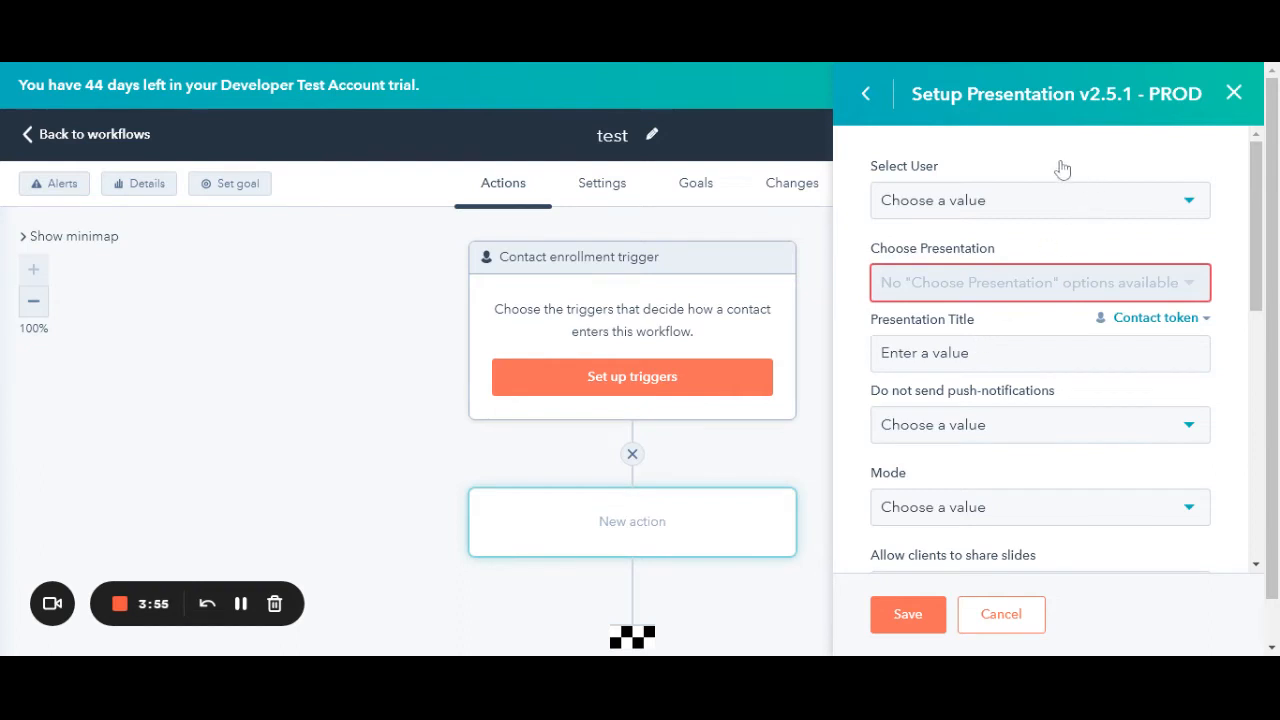
click(1002, 210)
click(942, 308)
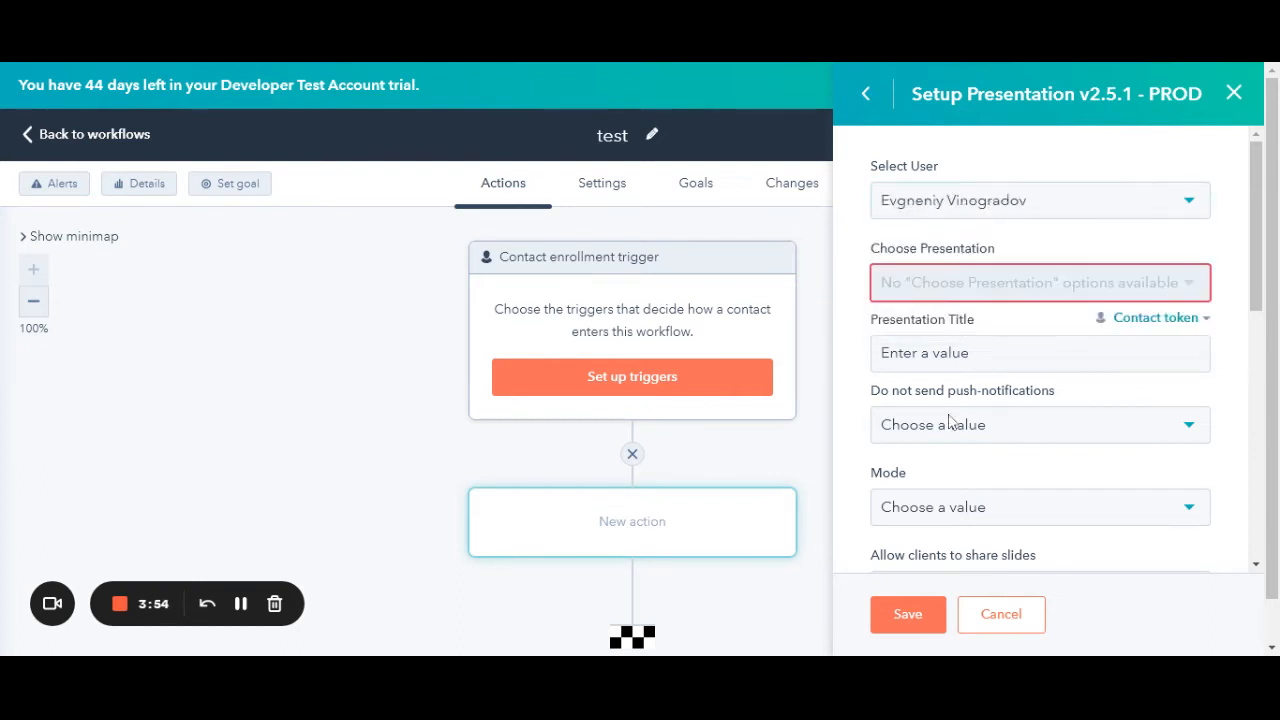
click(921, 612)
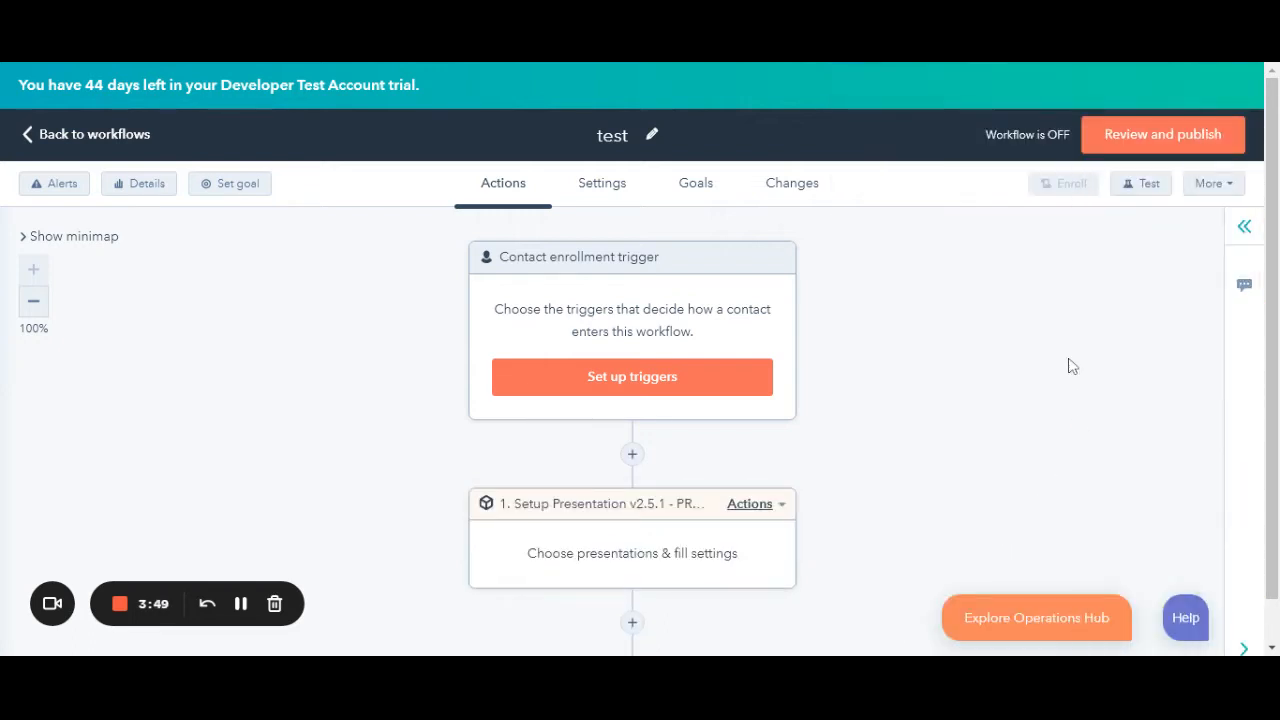
click(634, 531)
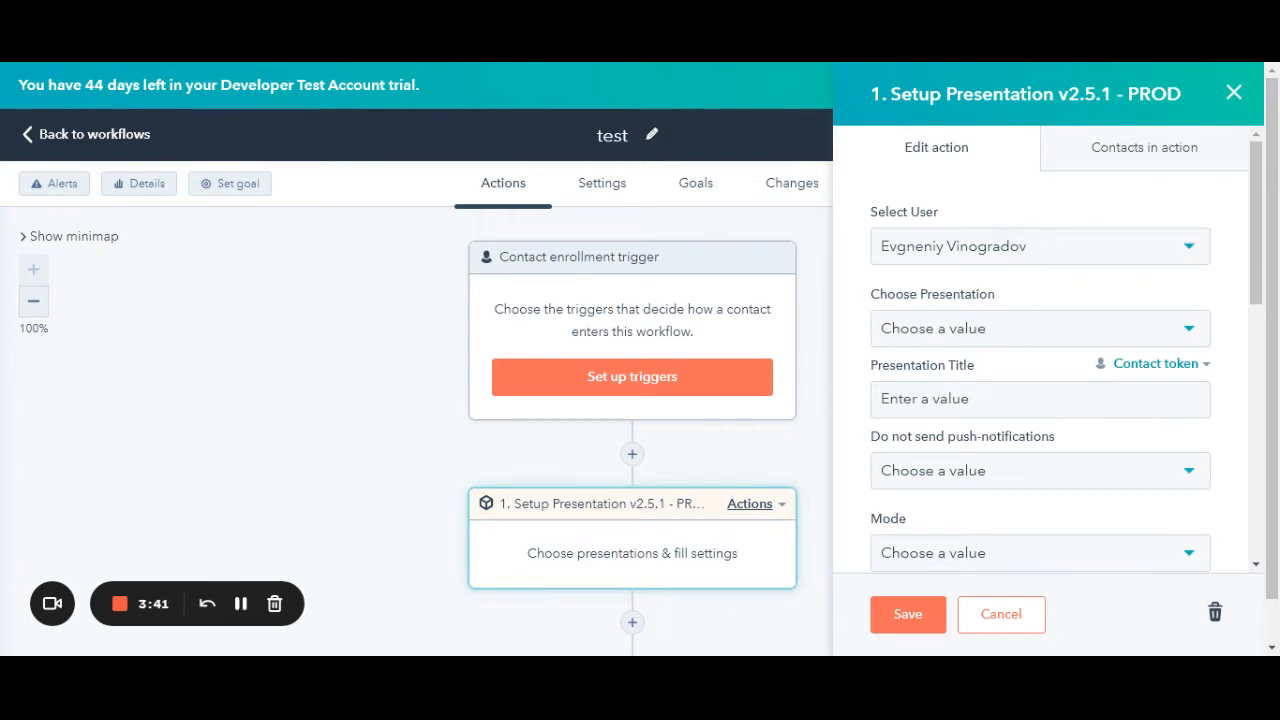
- Choose the first presentation, set the title to 'kjhkj', and set Mode to Online
click(1020, 344)
click(972, 448)
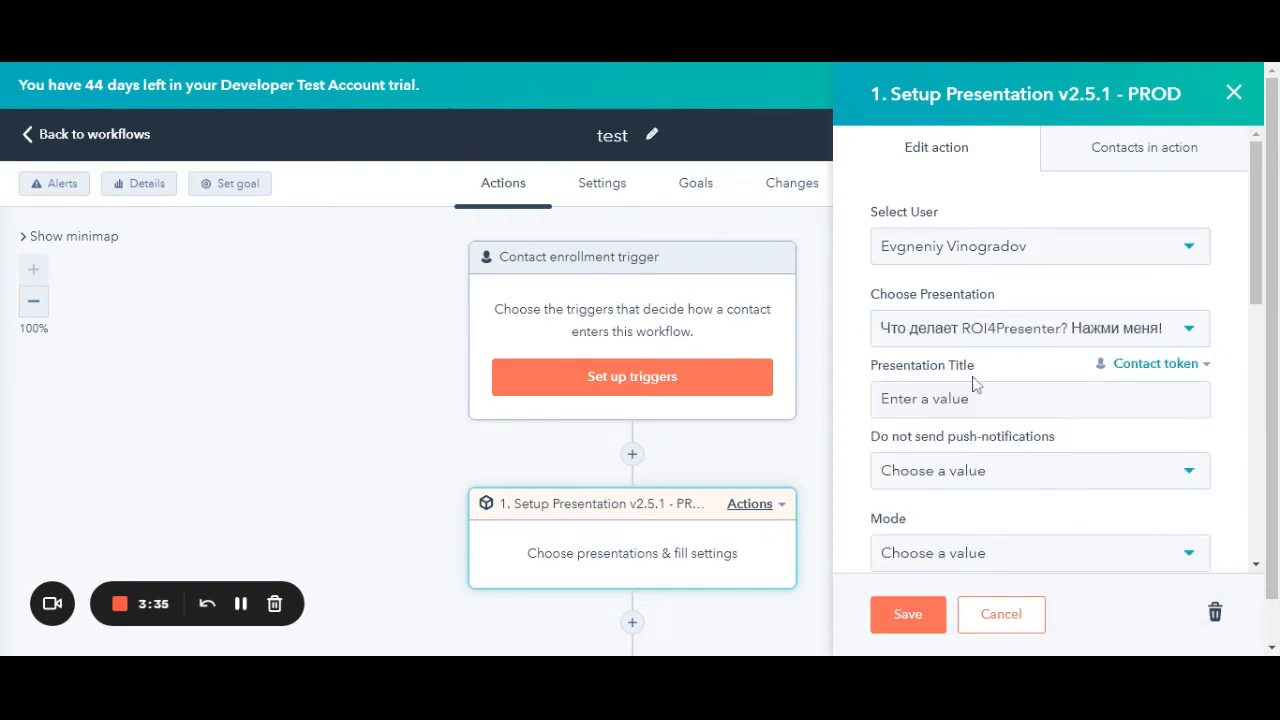
click(948, 400)
text(kjhkjhj)
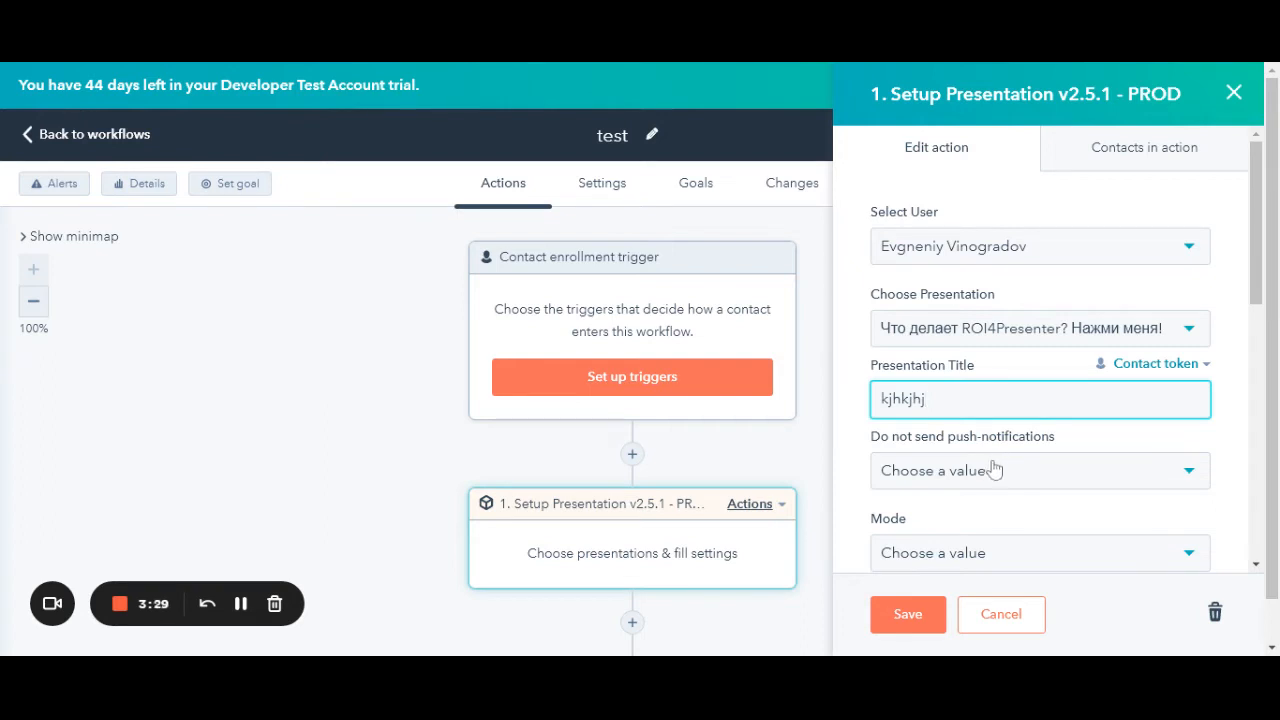
click(960, 555)
click(953, 481)
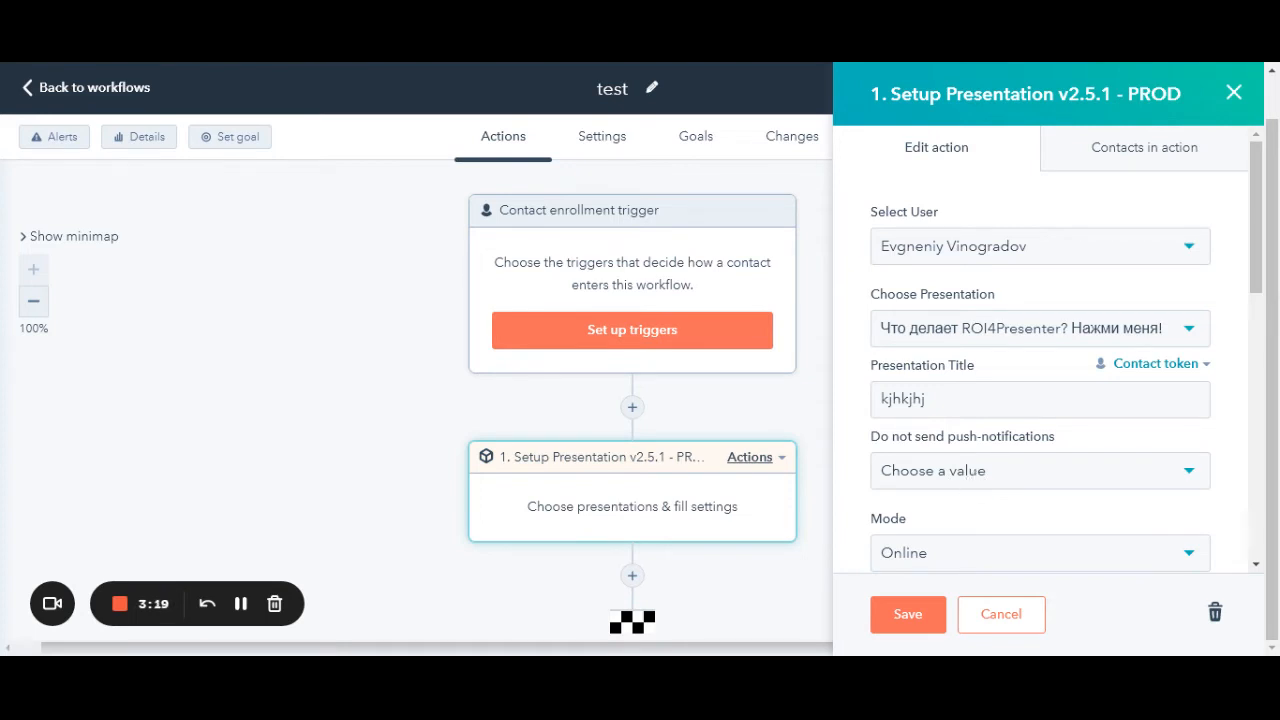
- Turn off push-notifications and make it a Mass presentation
click(968, 484)
click(943, 525)
scroll(955, 490, down, 3)
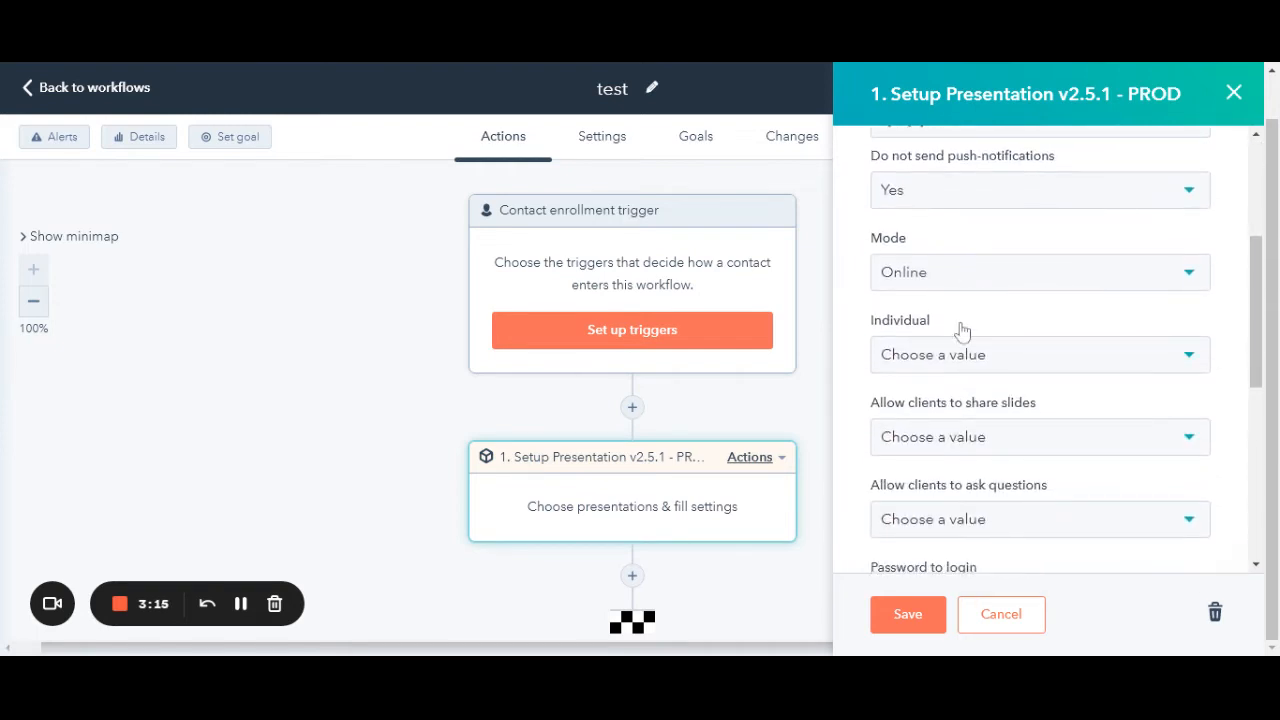
click(962, 358)
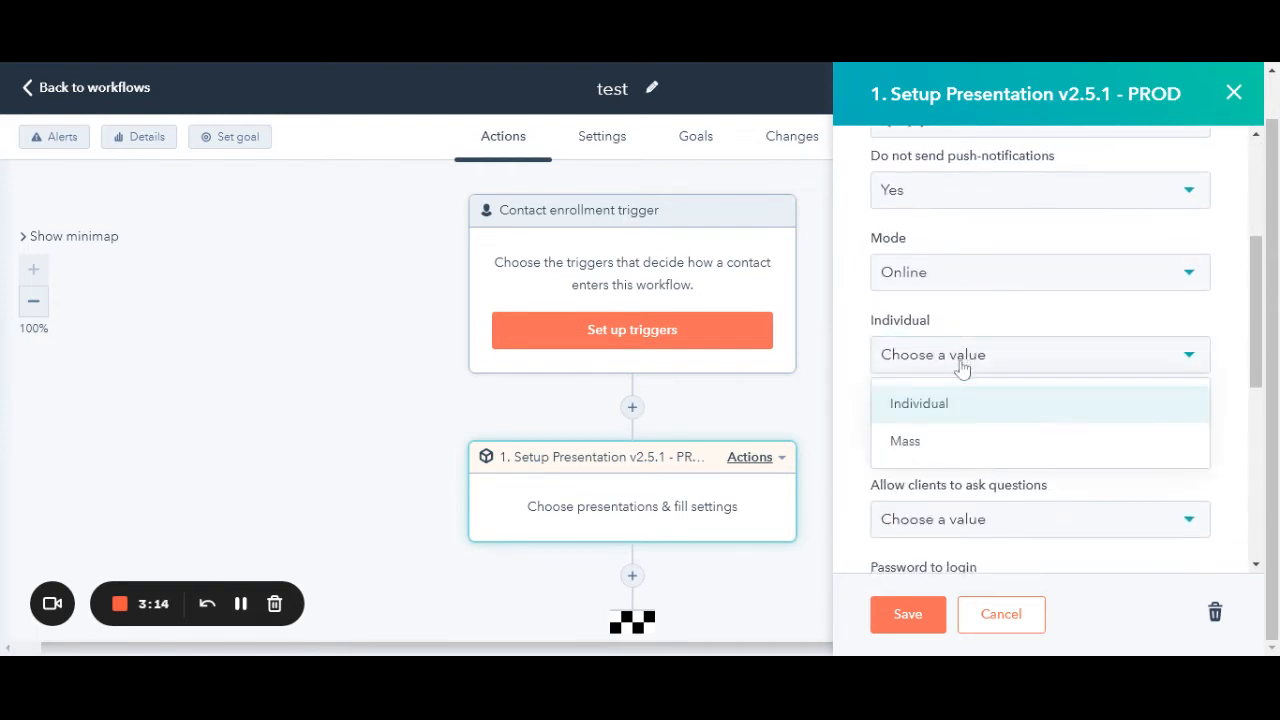
click(943, 441)
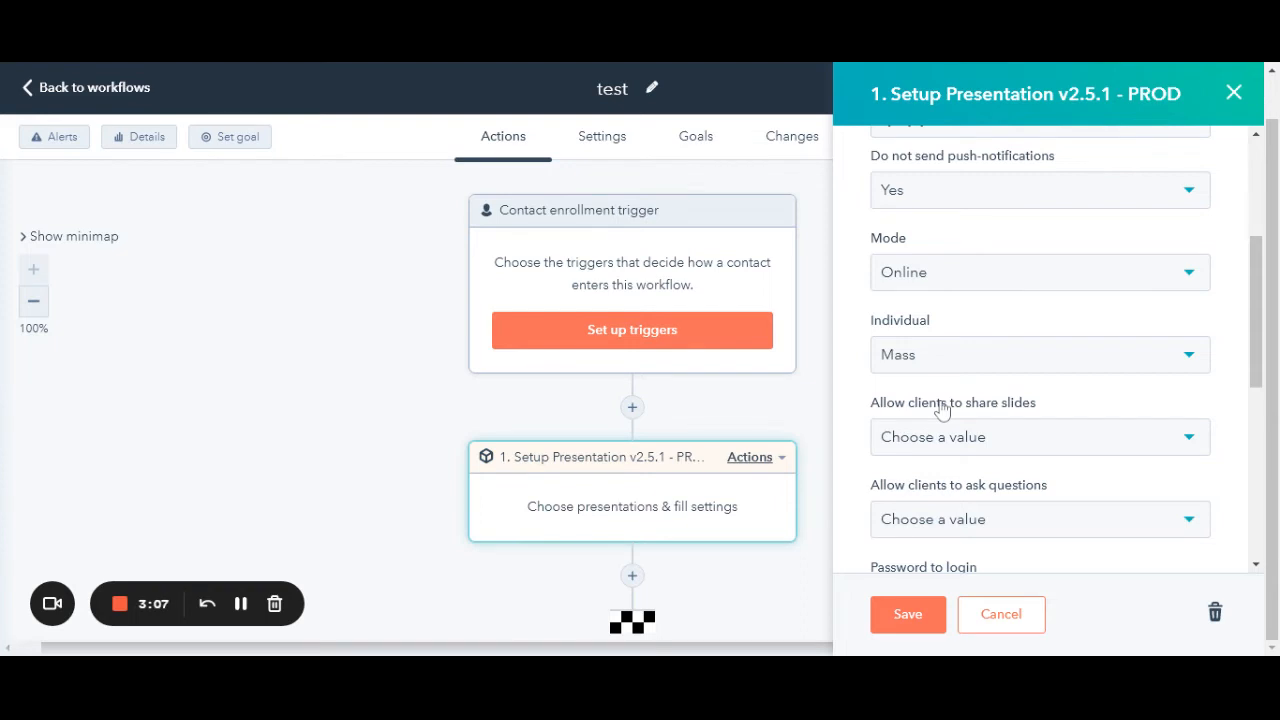
- Set 'Password to login' to Yes and enter the login password
scroll(955, 407, down, 1)
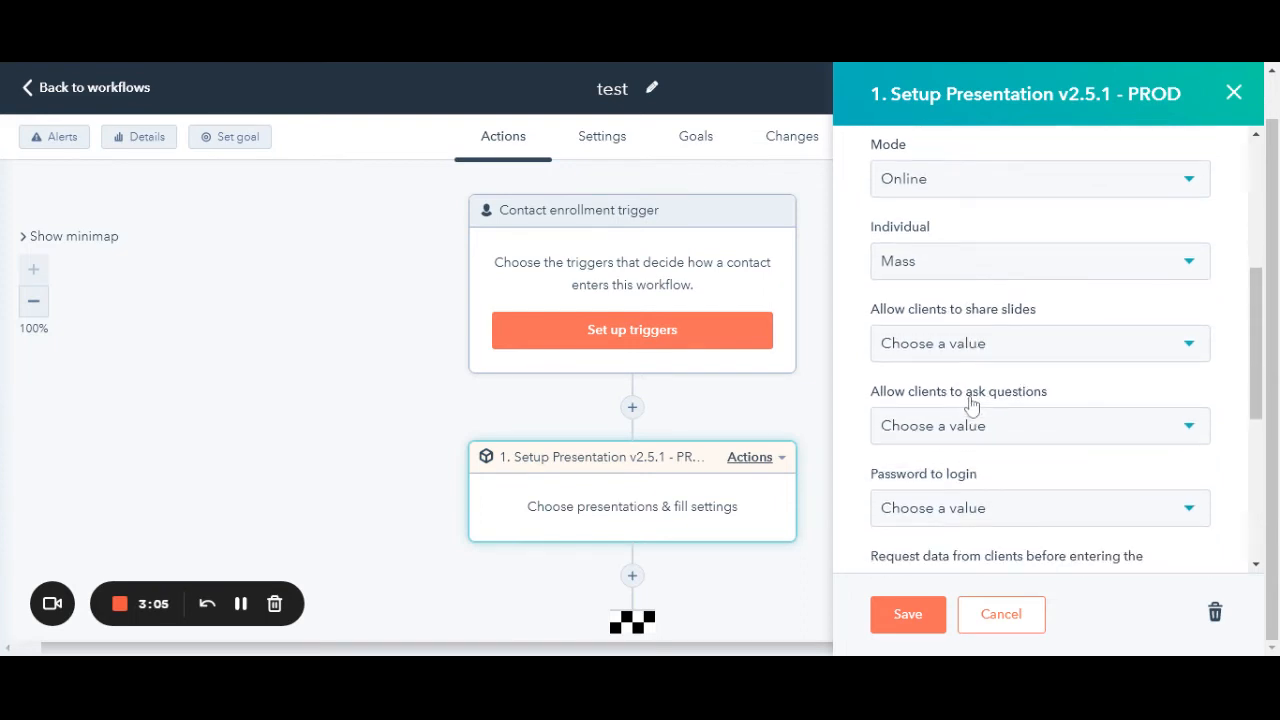
scroll(972, 405, down, 1)
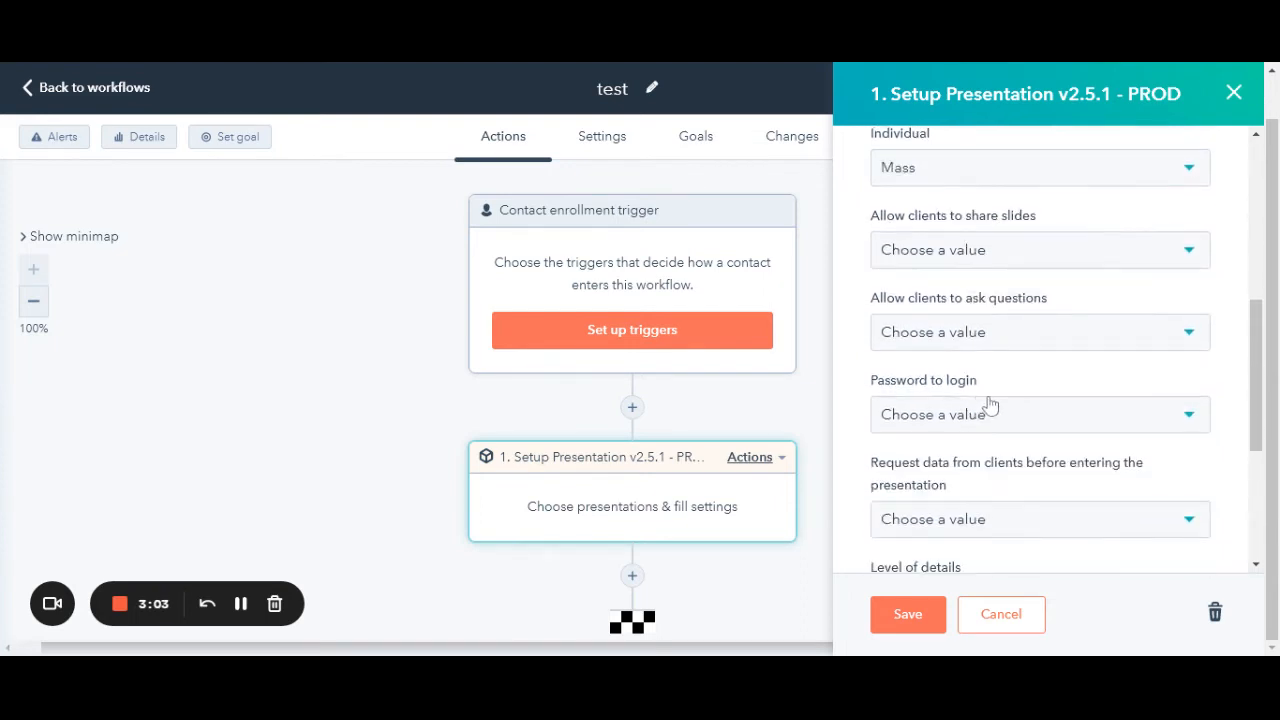
scroll(988, 404, down, 1)
click(971, 323)
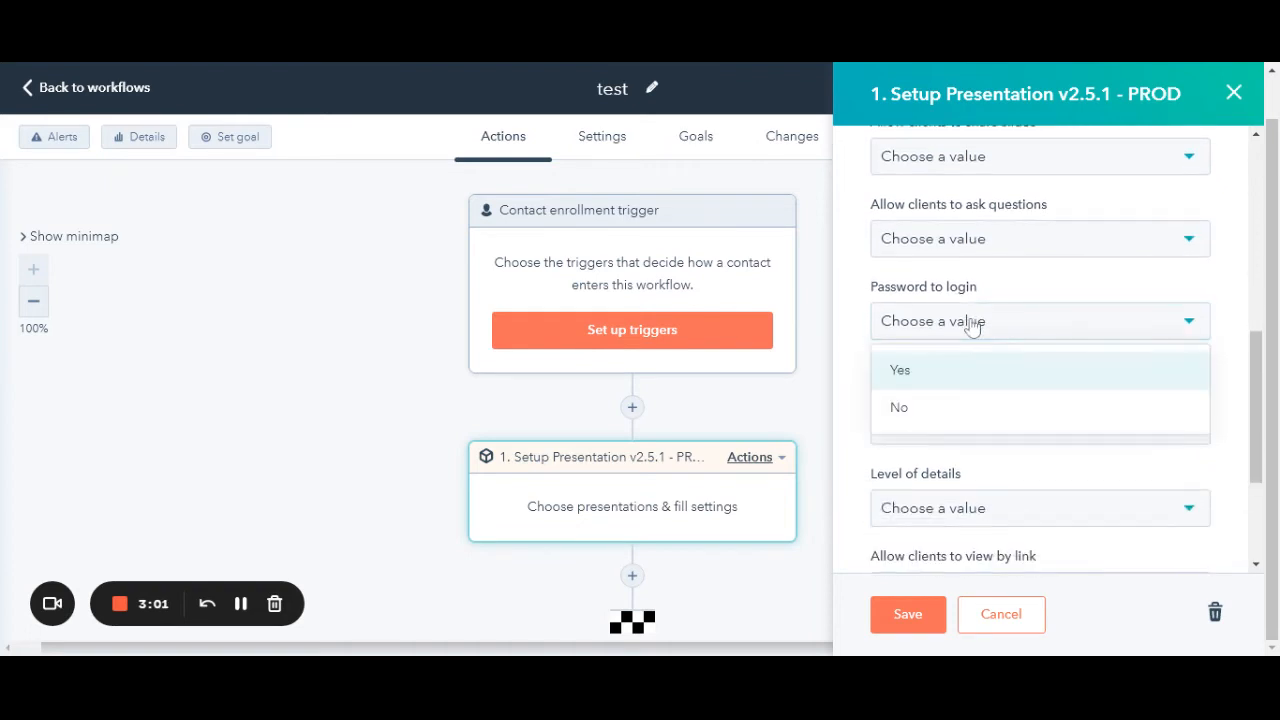
click(943, 372)
click(955, 395)
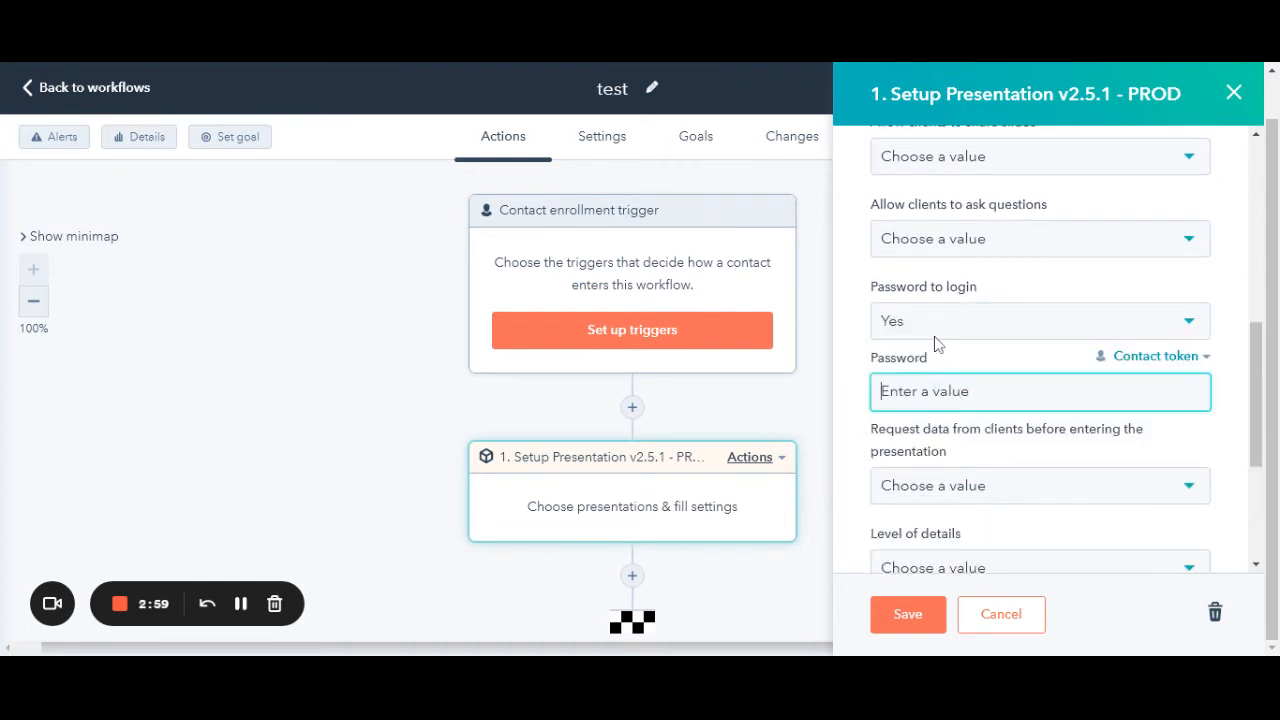
text(123)
scroll(1020, 374, down, 1)
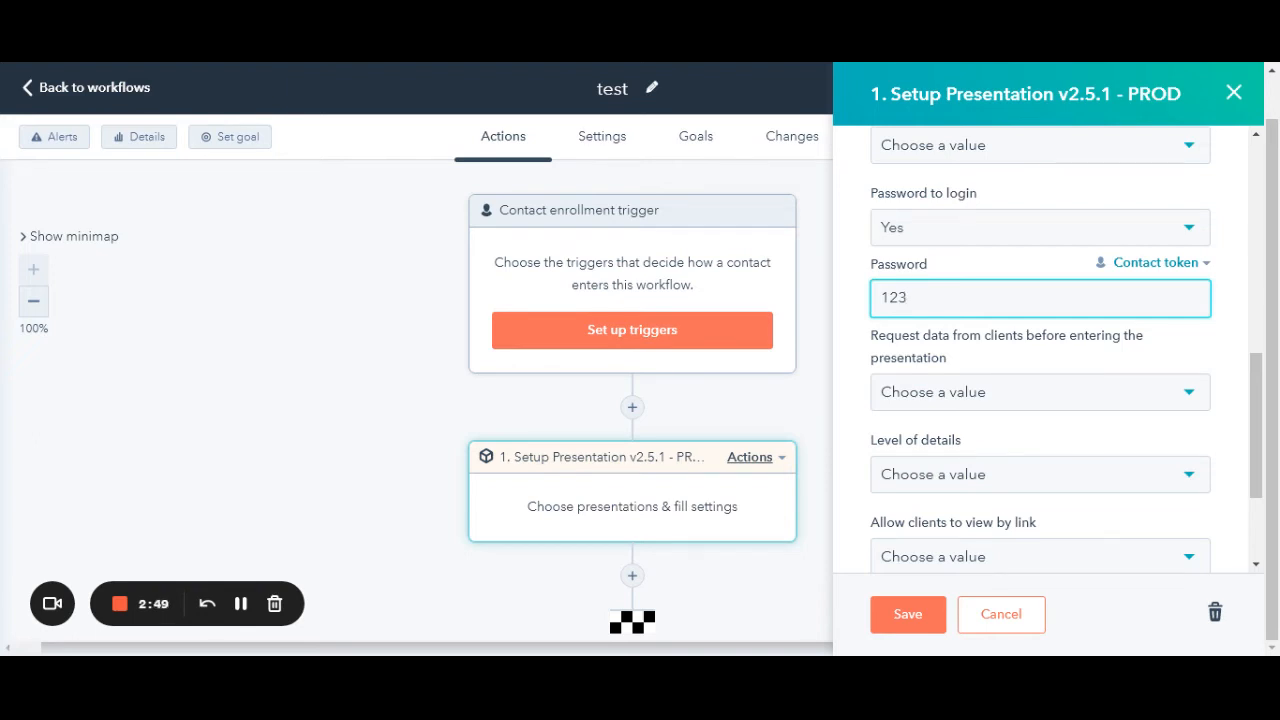
scroll(1003, 366, down, 1)
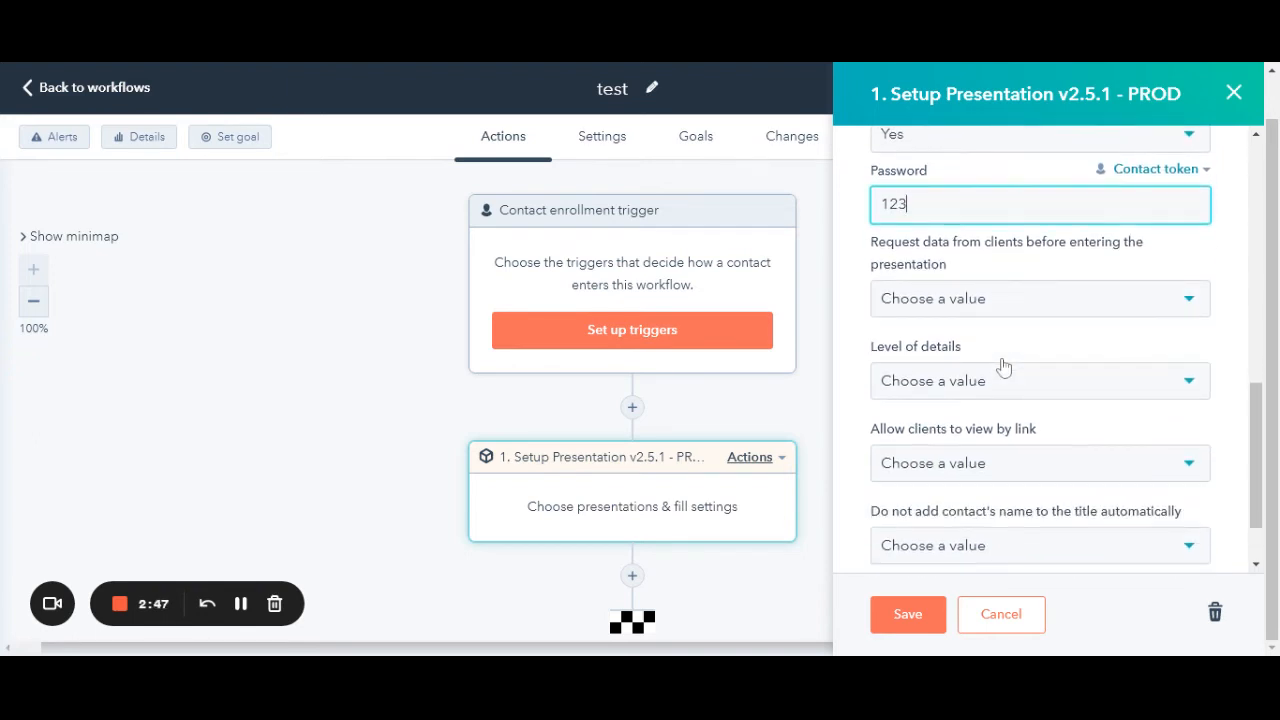
- Set Request data to Yes, asking clients for Name, Email, Job role and Company
click(240, 605)
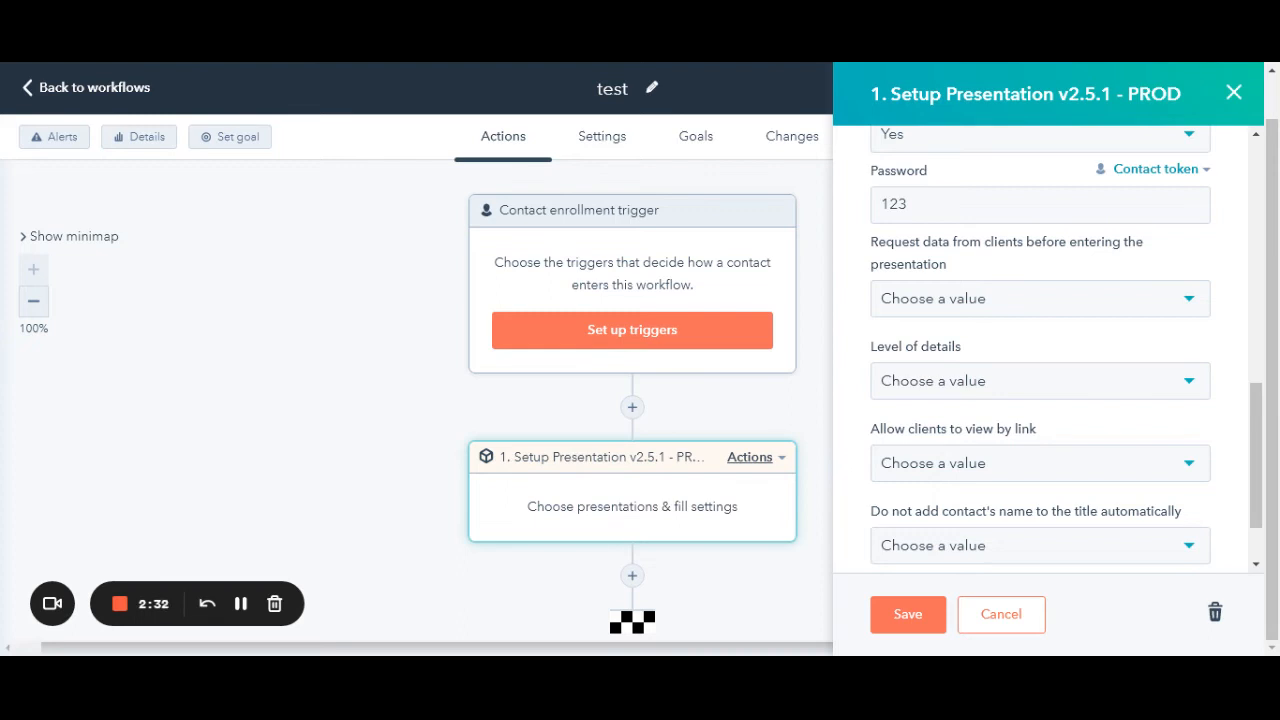
click(960, 380)
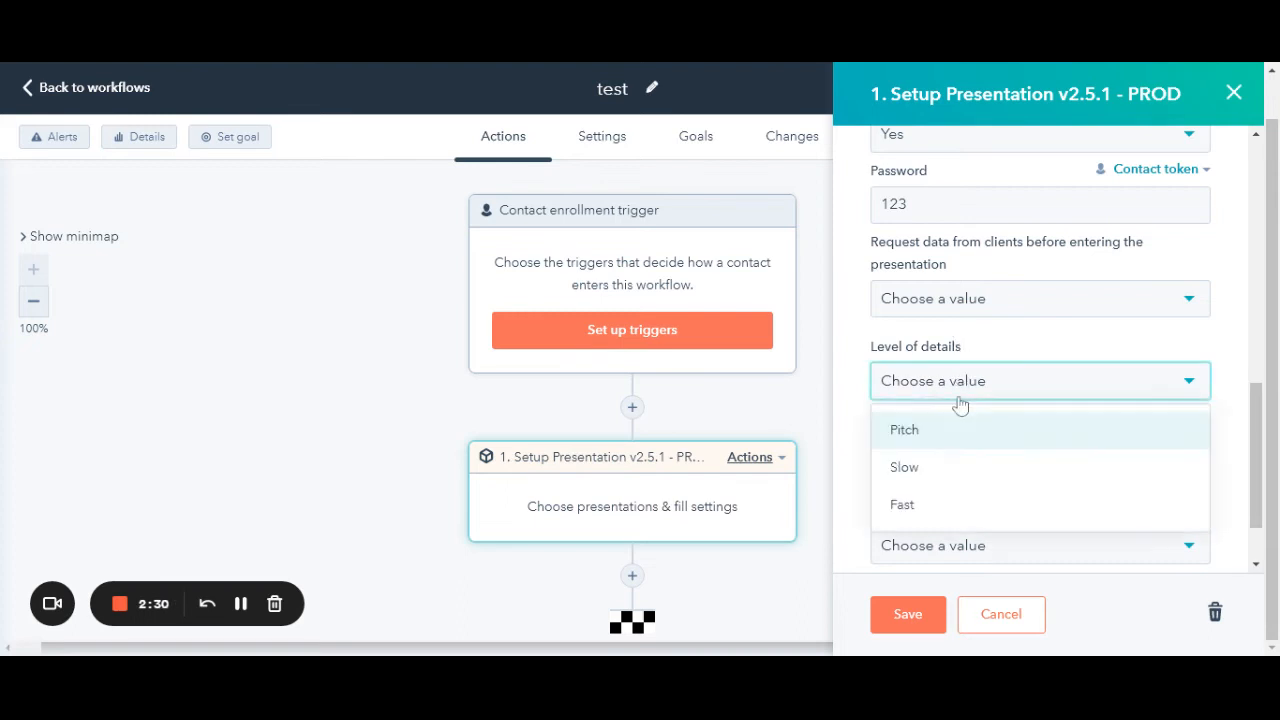
click(949, 305)
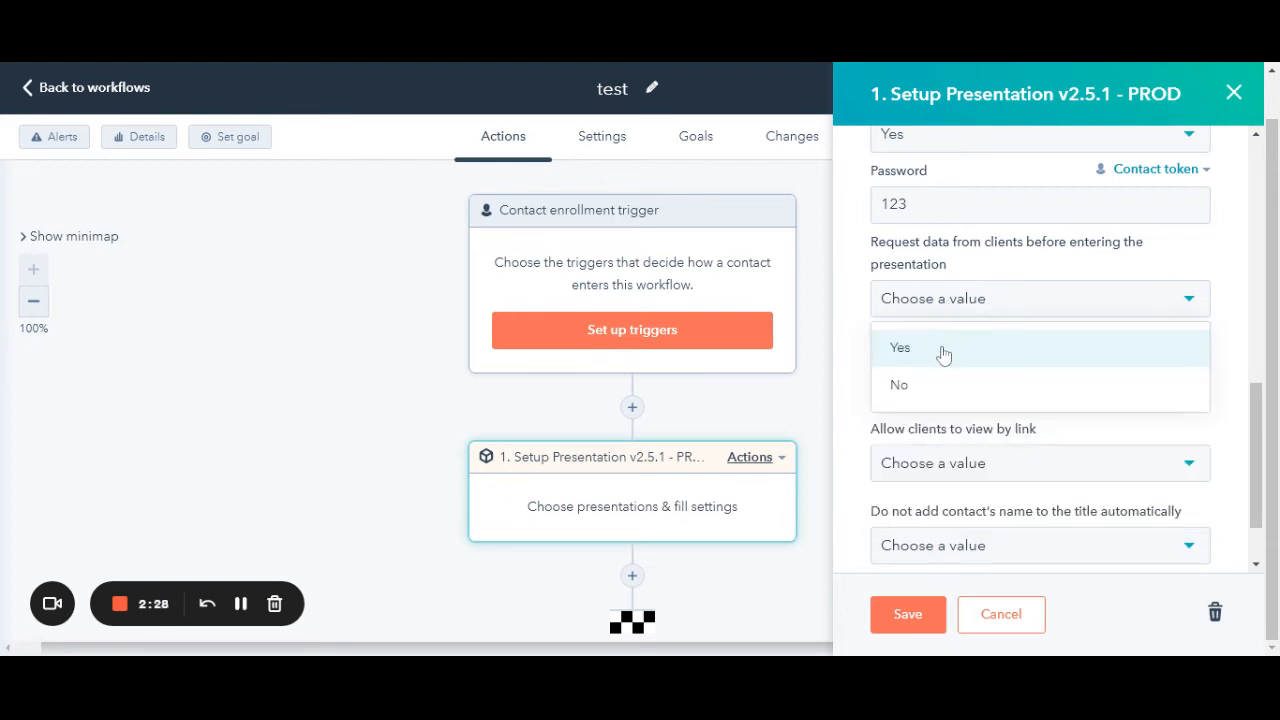
click(943, 352)
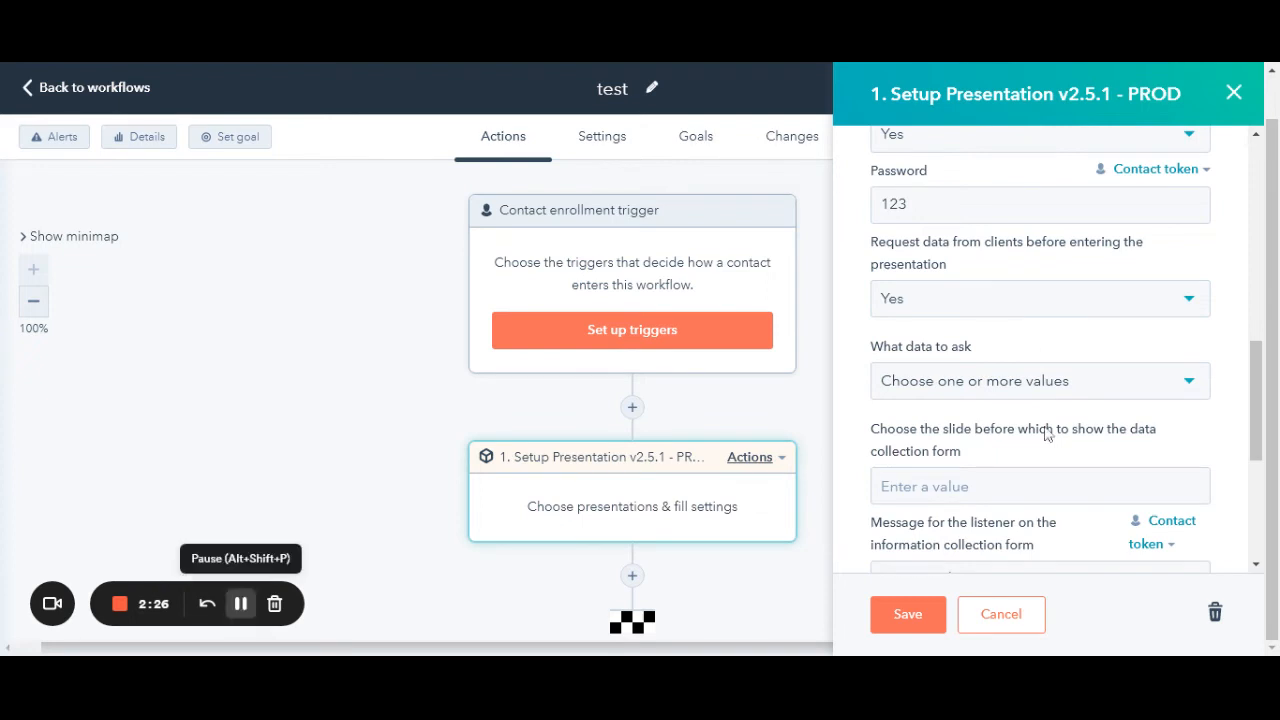
click(988, 381)
scroll(994, 380, down, 1)
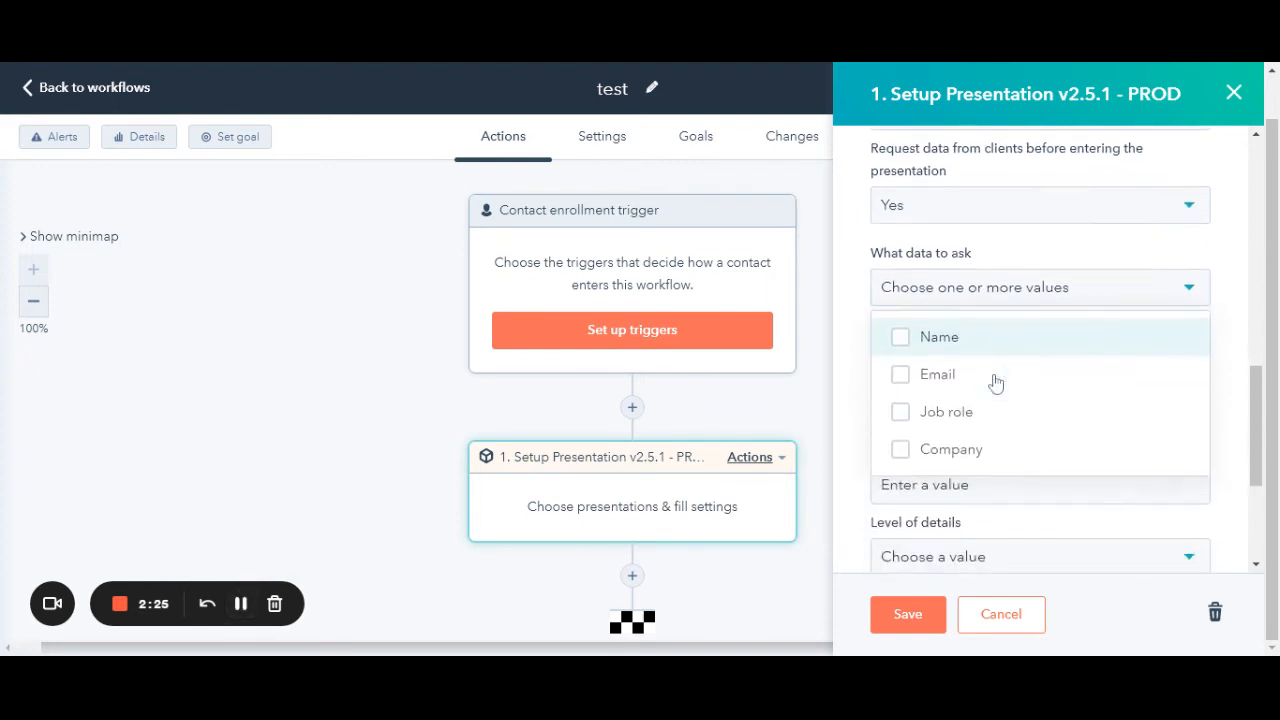
click(902, 343)
click(906, 378)
click(905, 411)
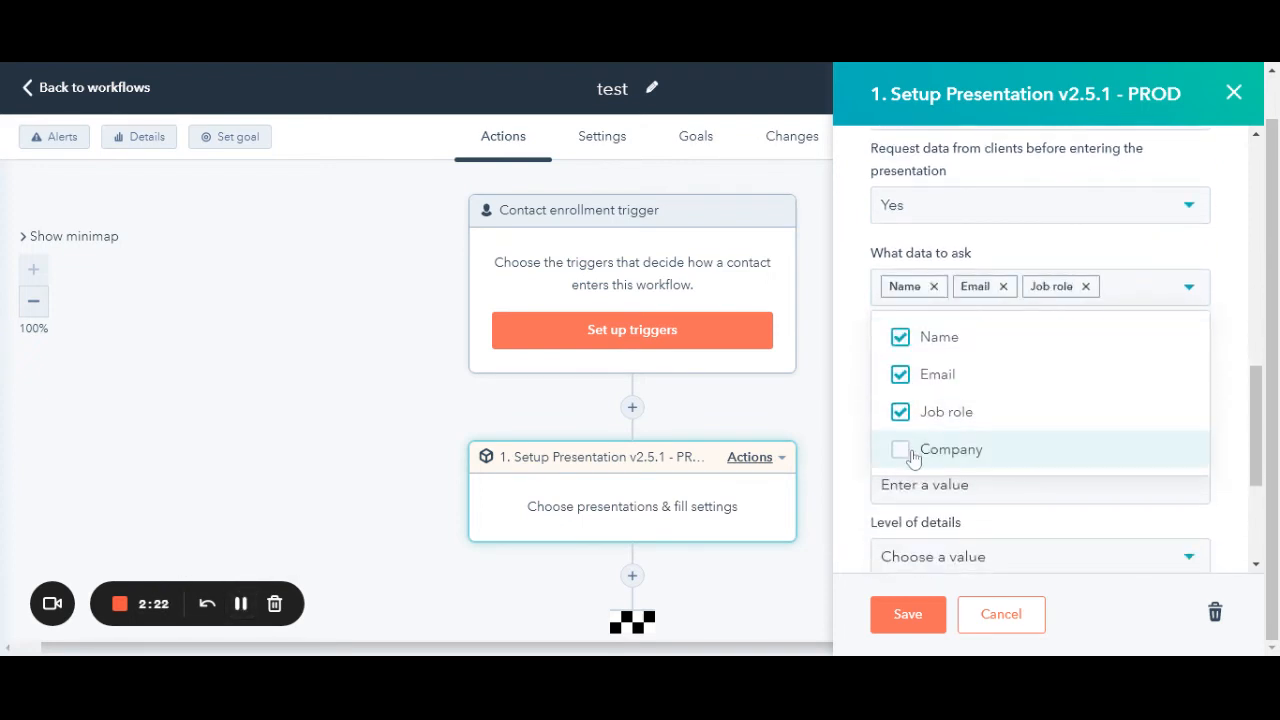
click(906, 449)
click(853, 271)
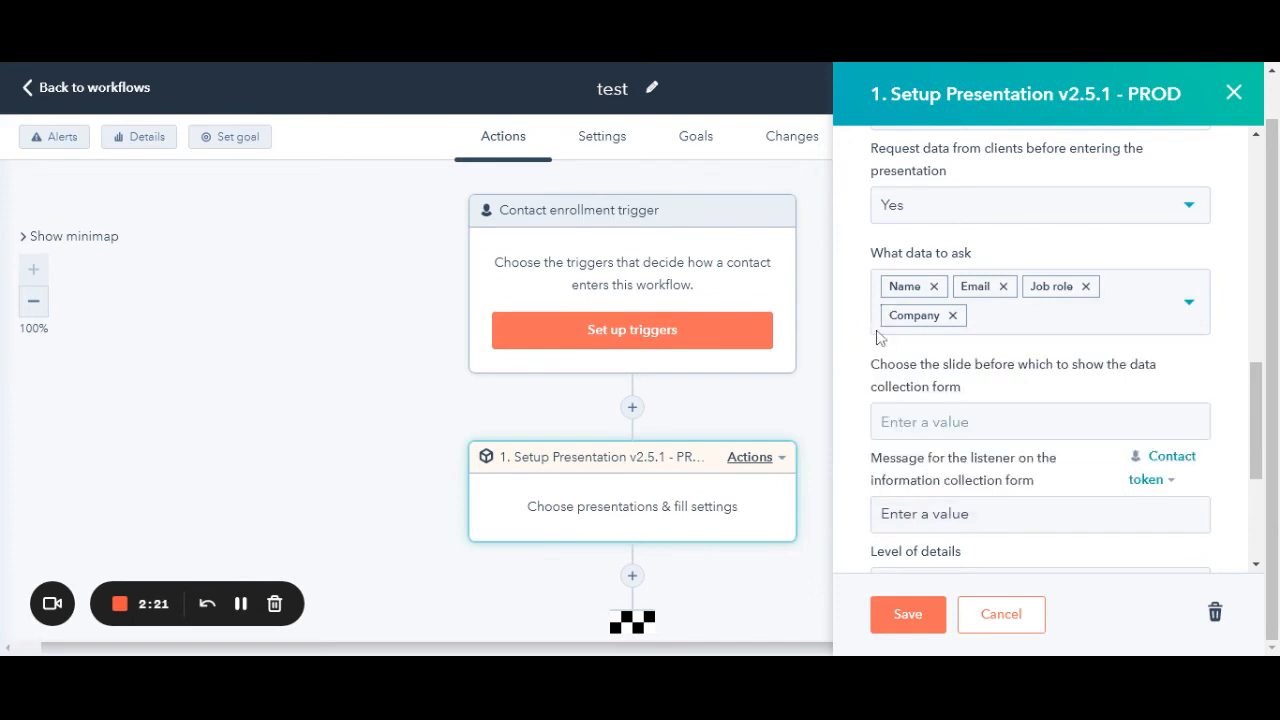
- Show the data form before slide 12 and set Level of details to Fast
click(881, 421)
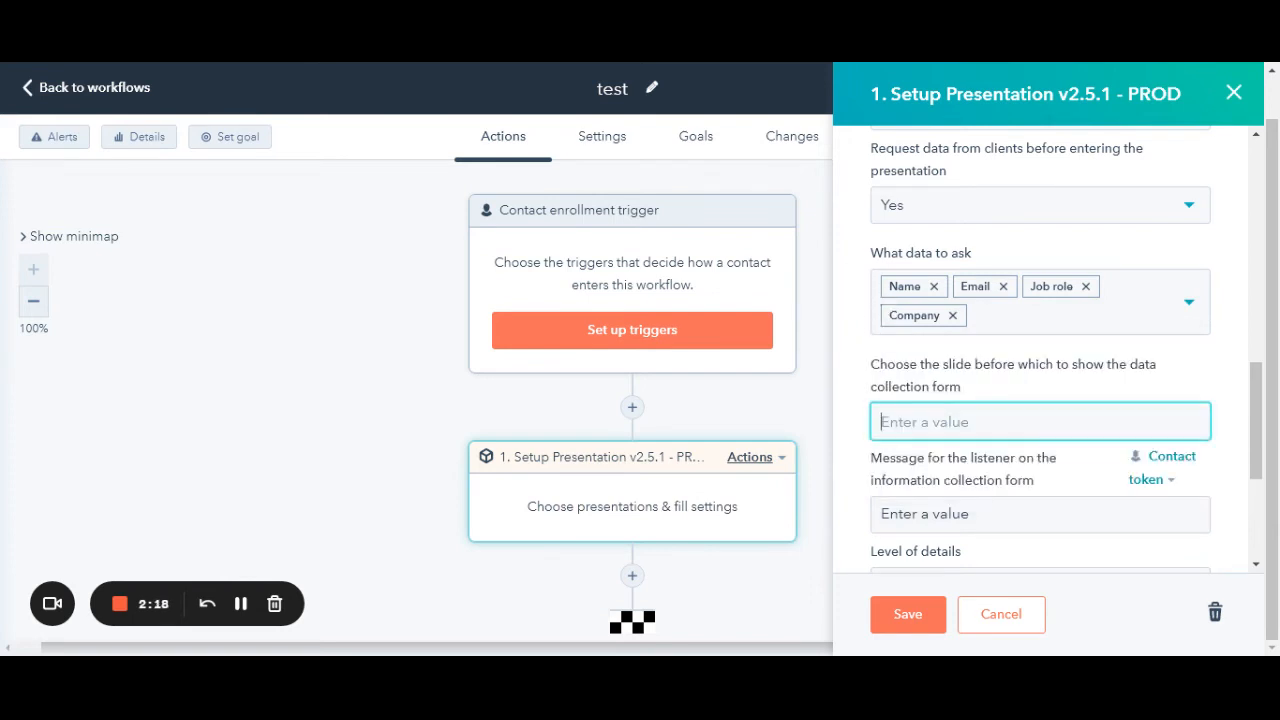
text(12)
click(243, 604)
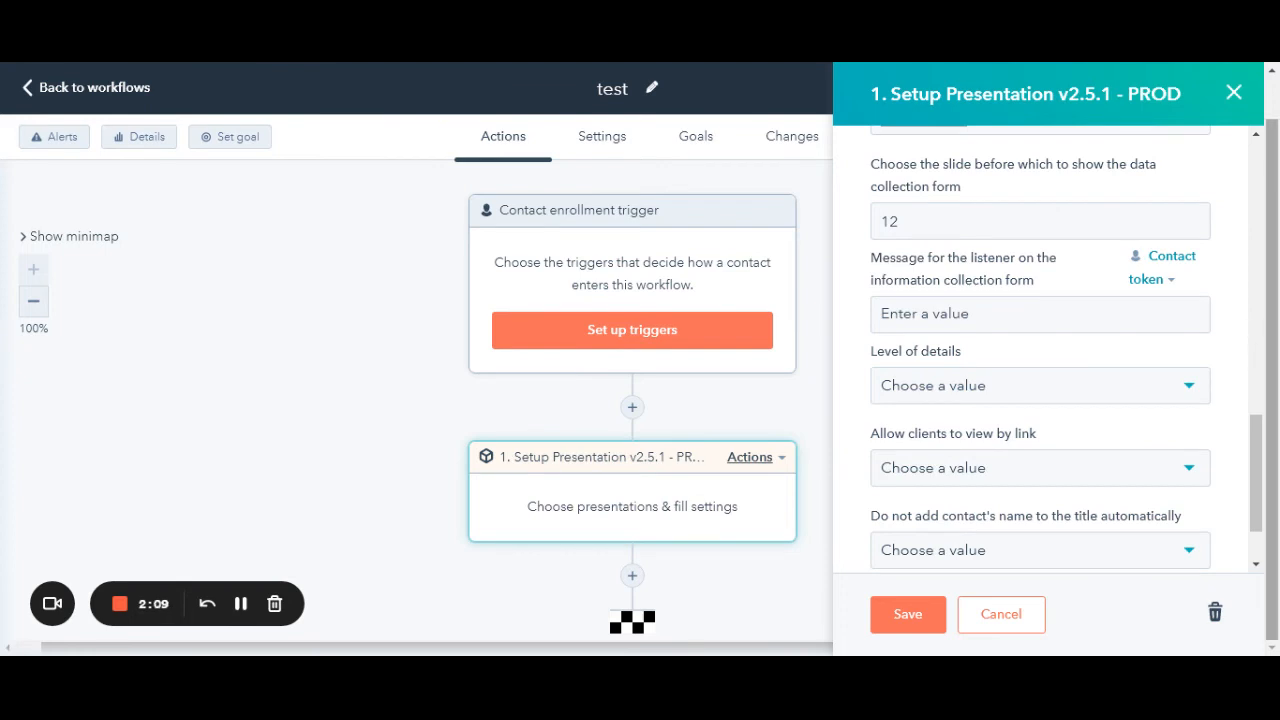
click(966, 388)
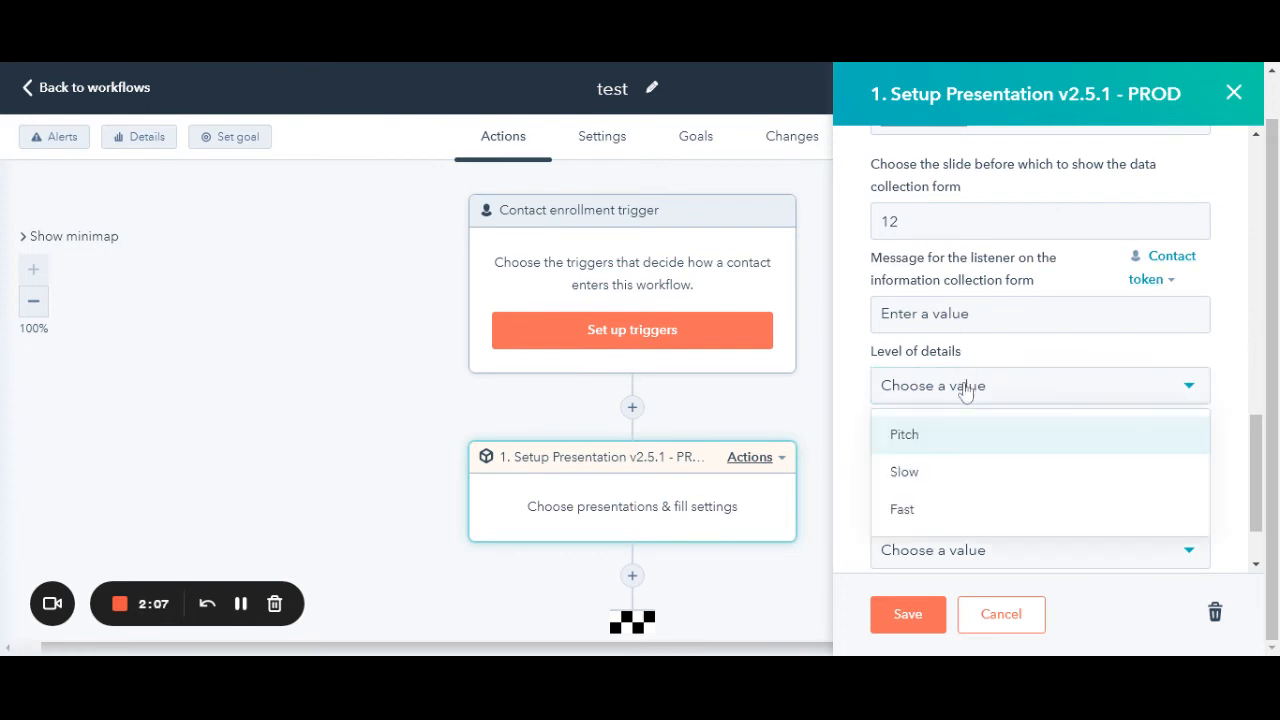
click(945, 512)
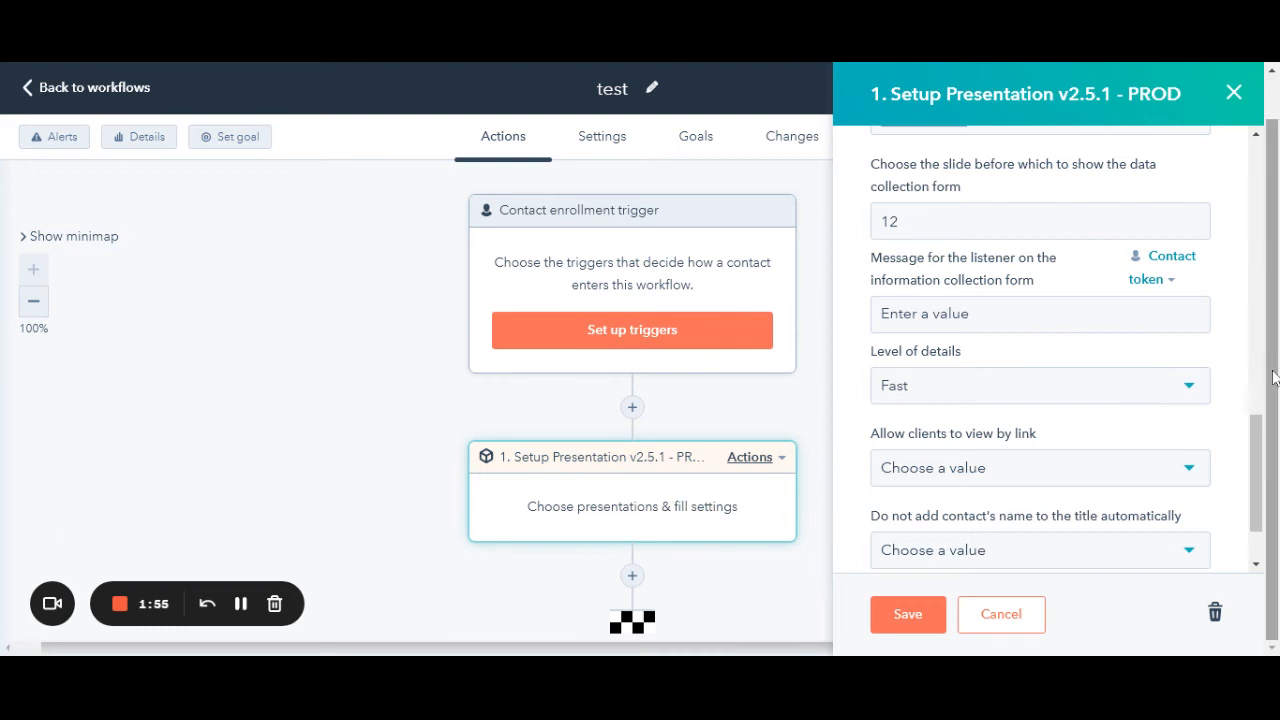
- Set 'Do not add contact's name' to Yes, save the action, and turn the workflow on
scroll(1006, 446, down, 1)
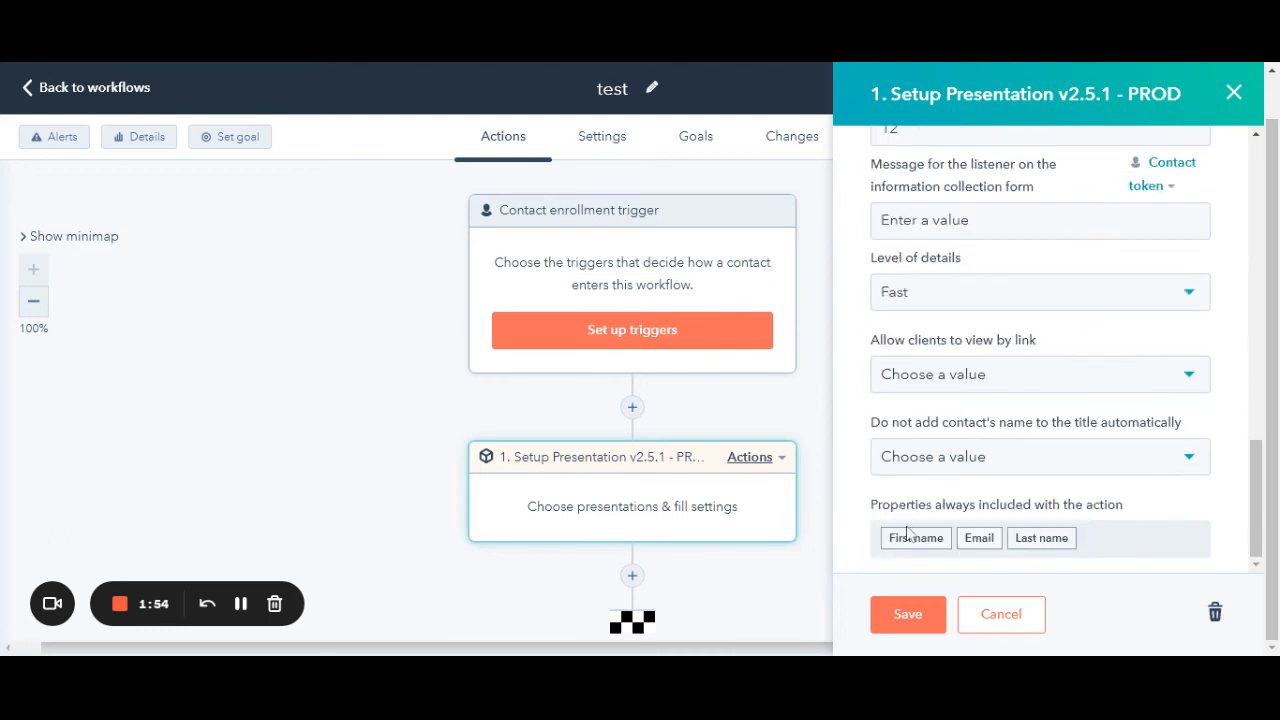
click(903, 466)
click(903, 510)
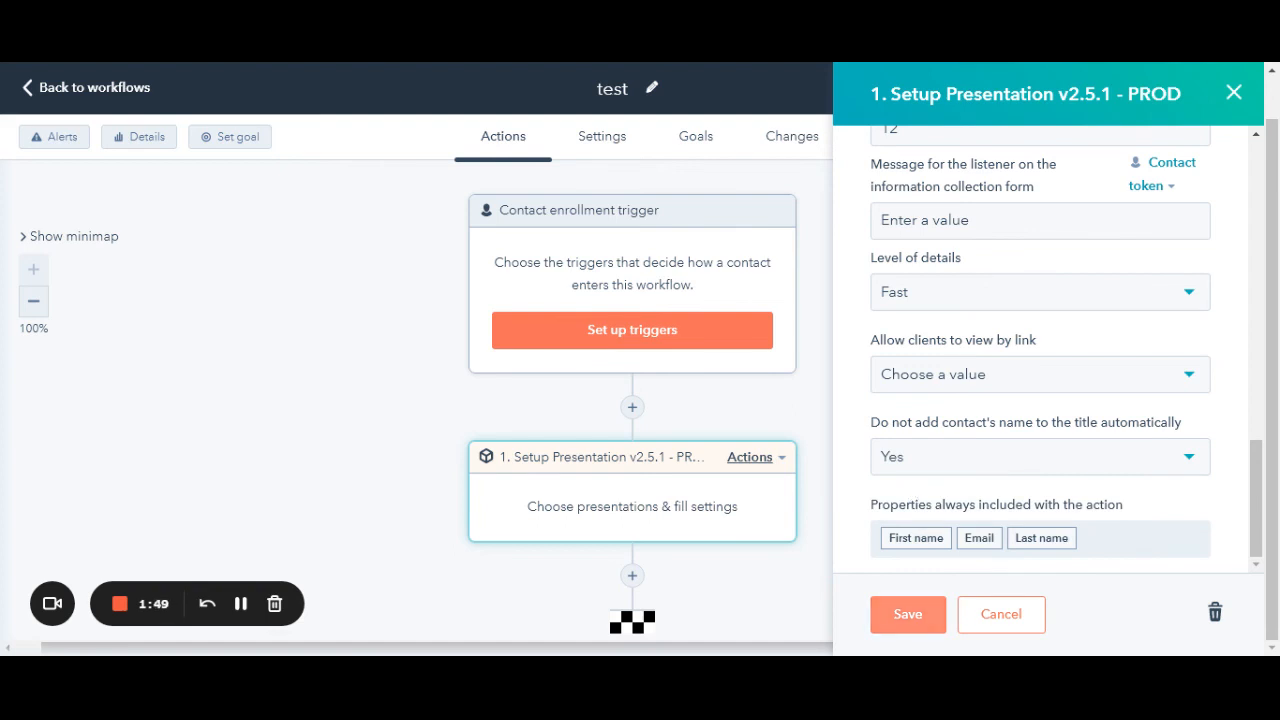
click(908, 618)
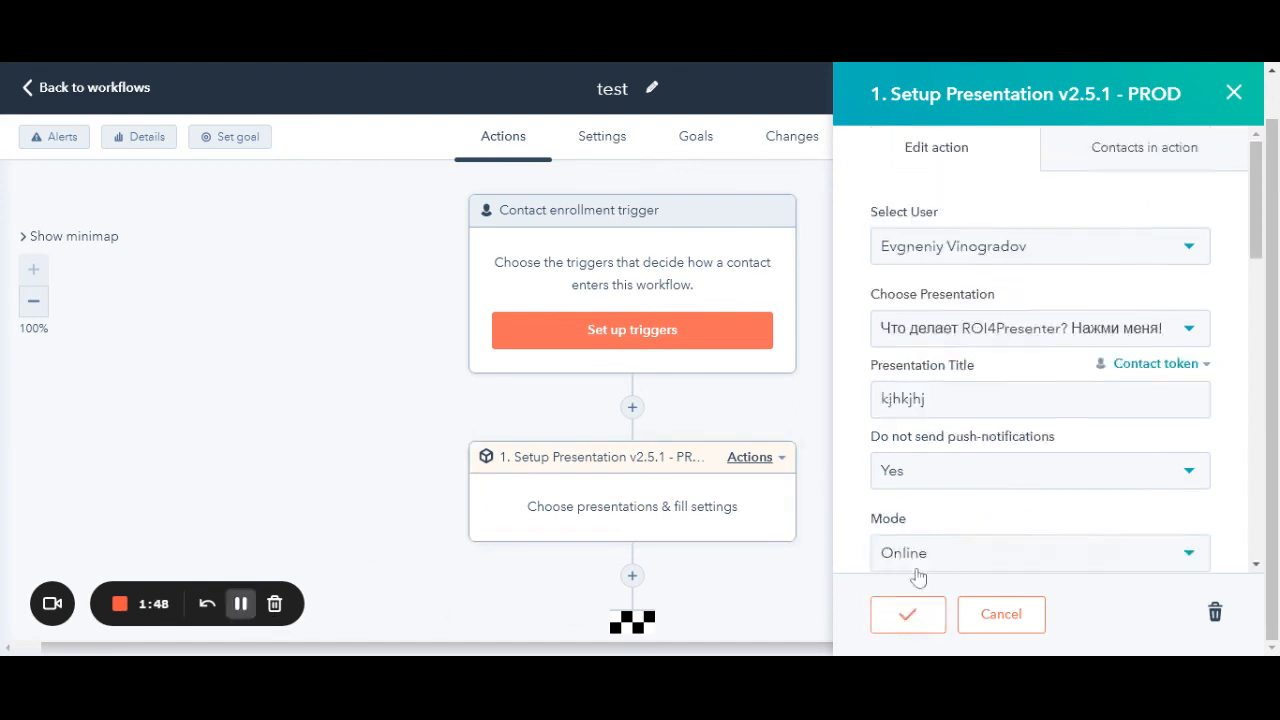
click(1123, 97)
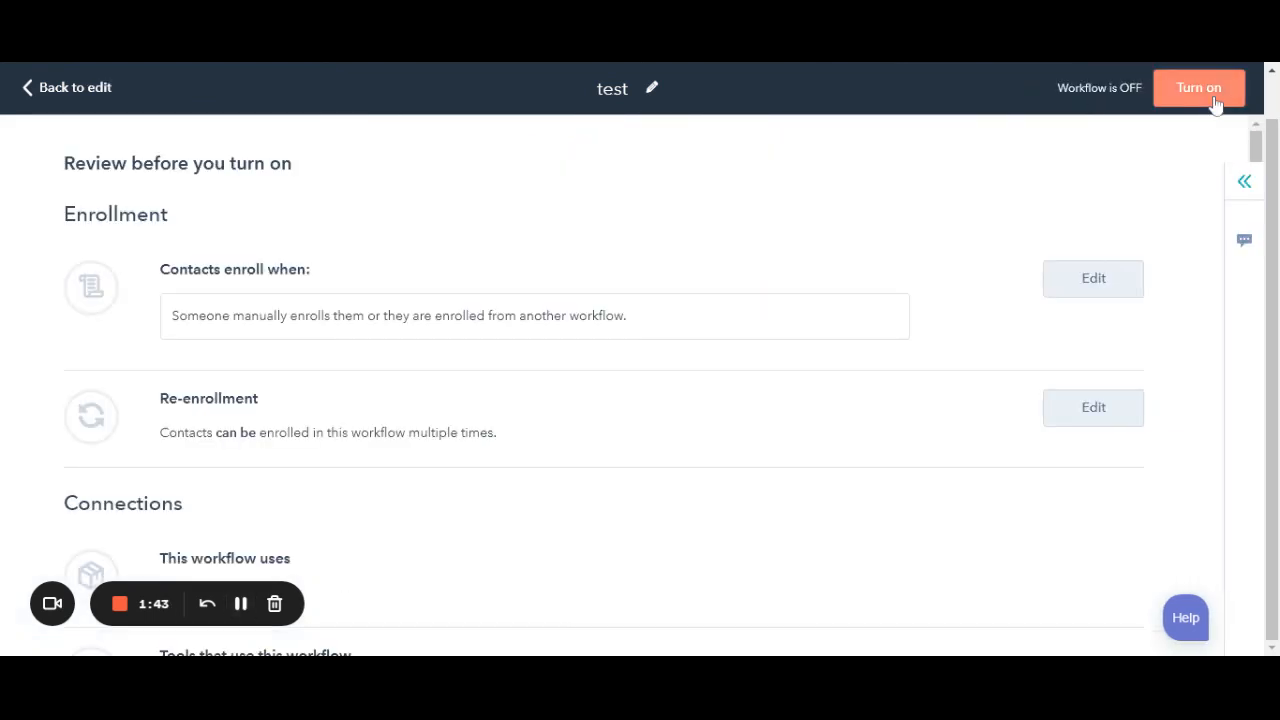
click(1216, 104)
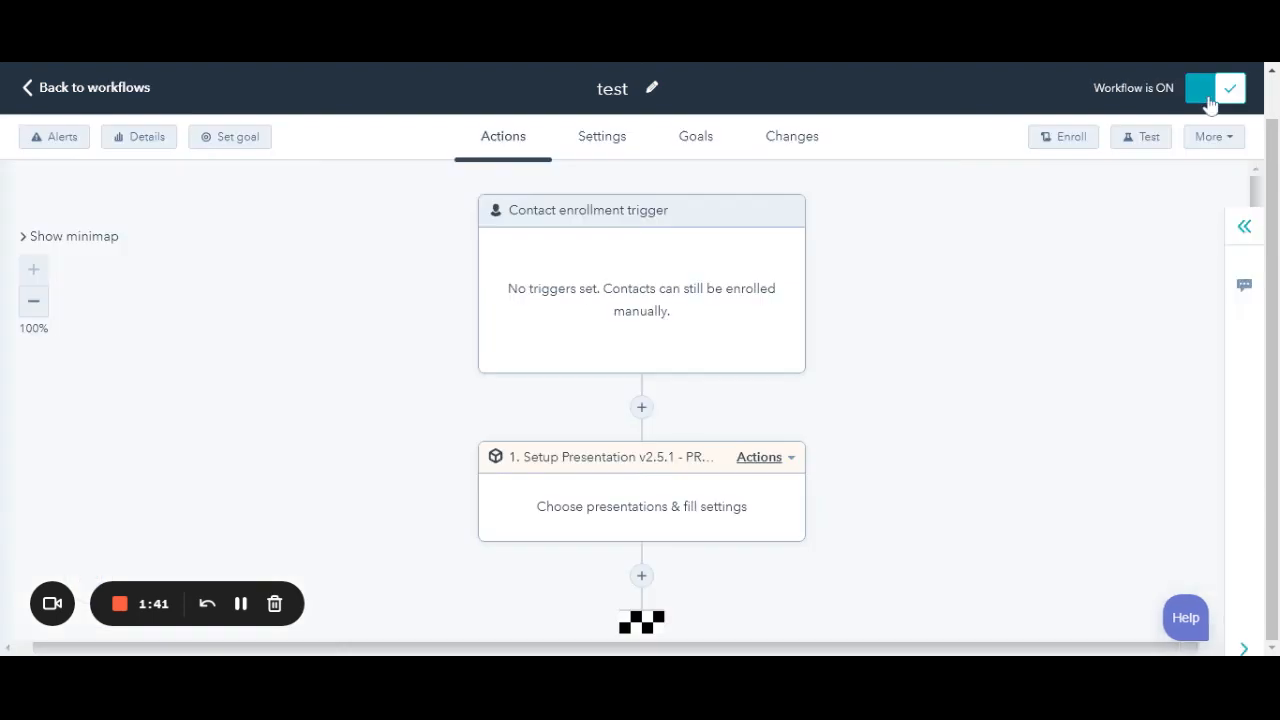
- Manually enroll three individually chosen contacts, including Test 4, into the workflow
click(1062, 138)
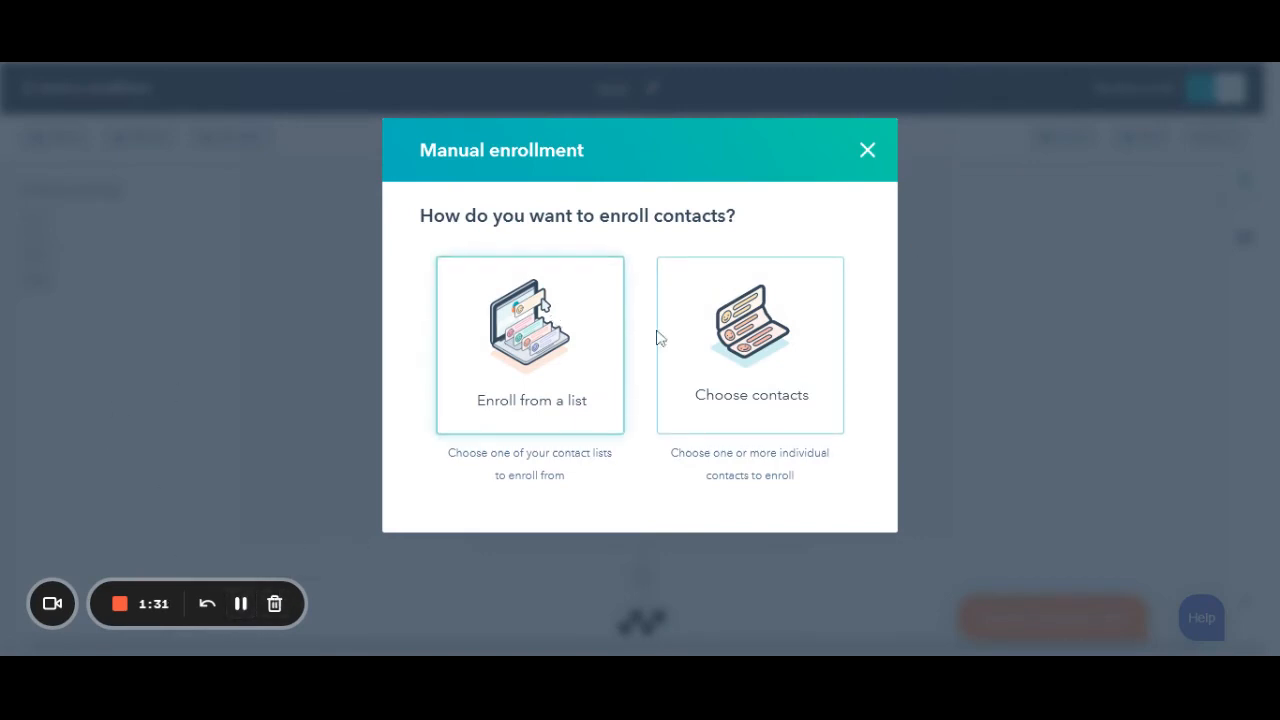
click(742, 342)
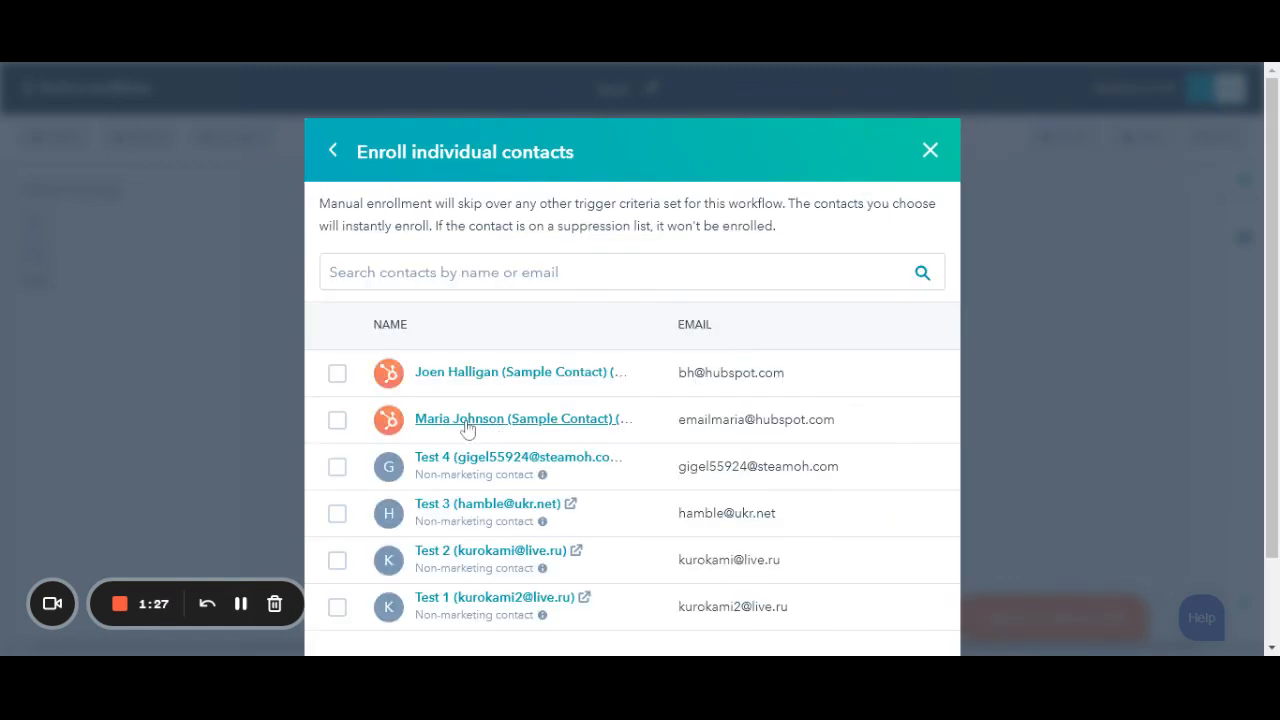
click(338, 373)
click(338, 421)
click(337, 467)
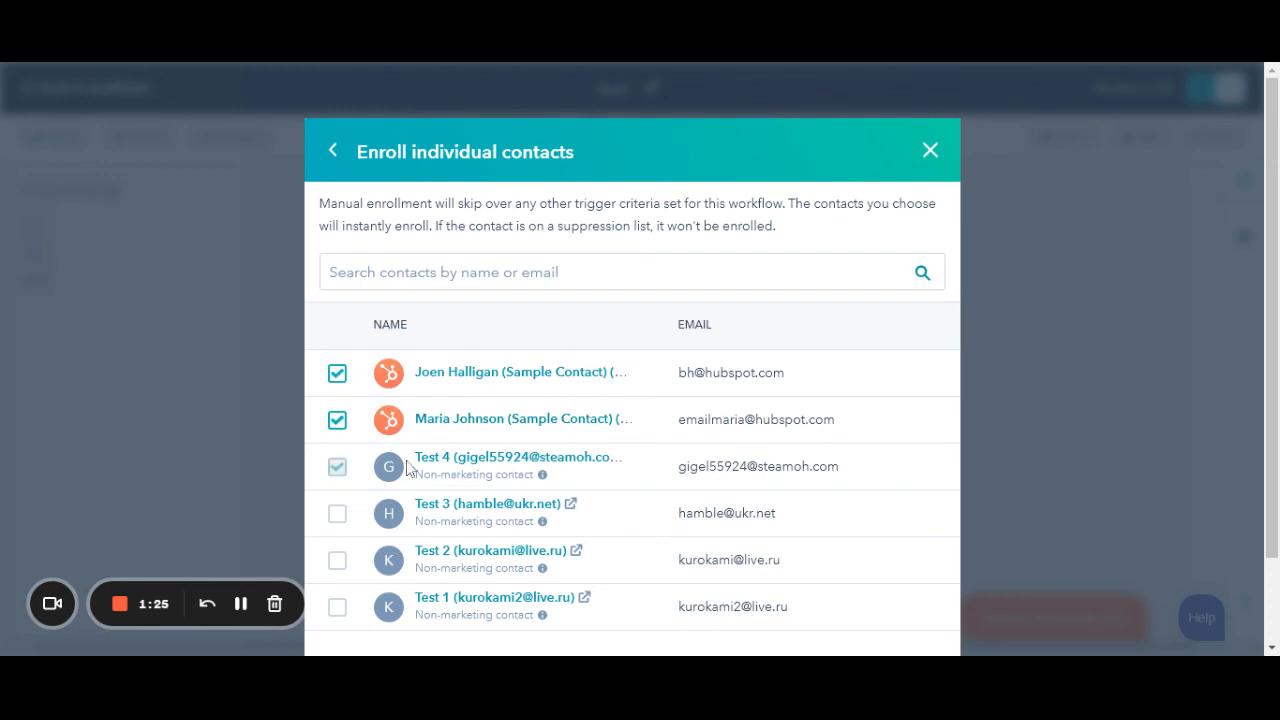
scroll(1002, 371, down, 2)
click(440, 618)
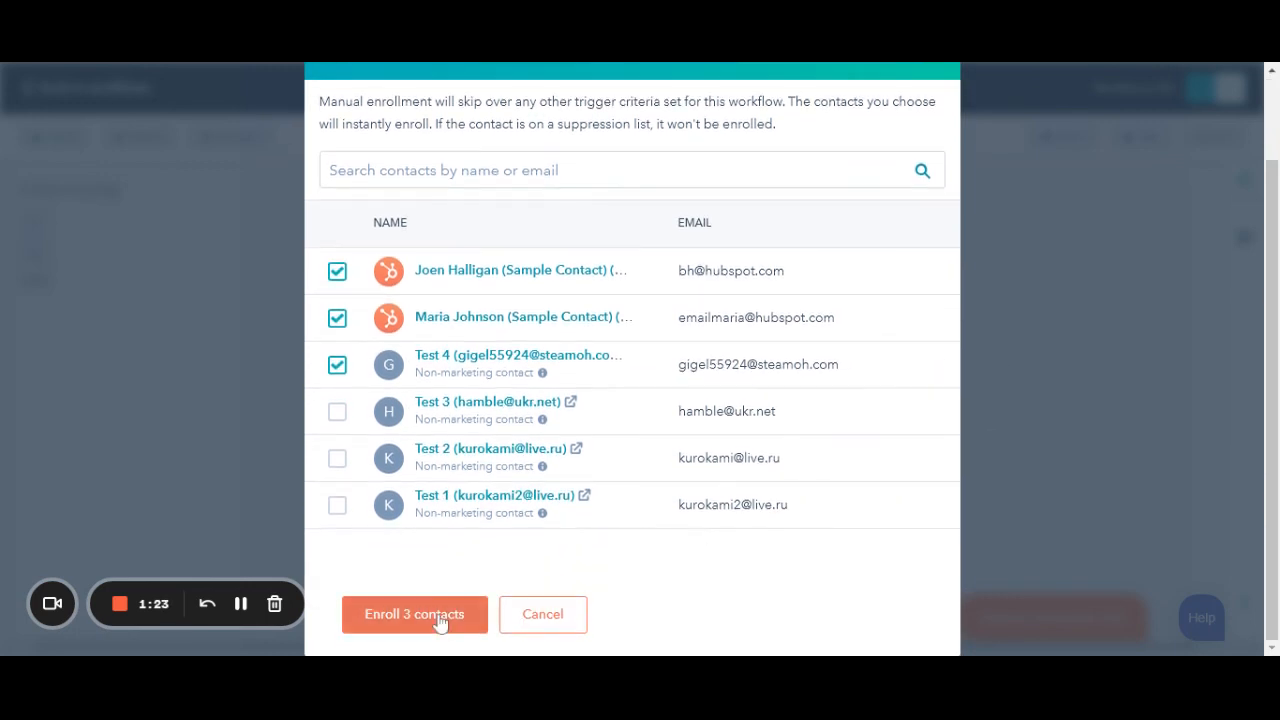